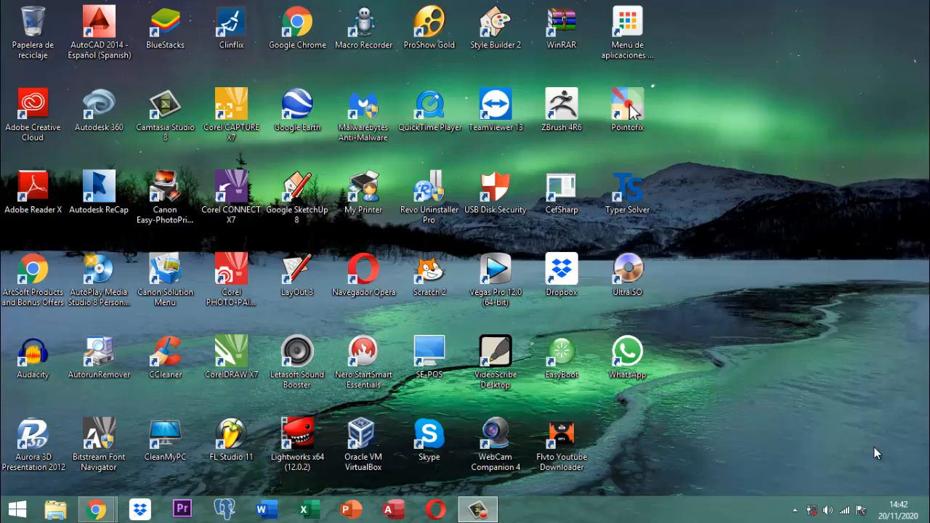
Open File Explorer on This PC and close the YouTube music window
{"action": "left_click", "coordinate": [297, 440]}
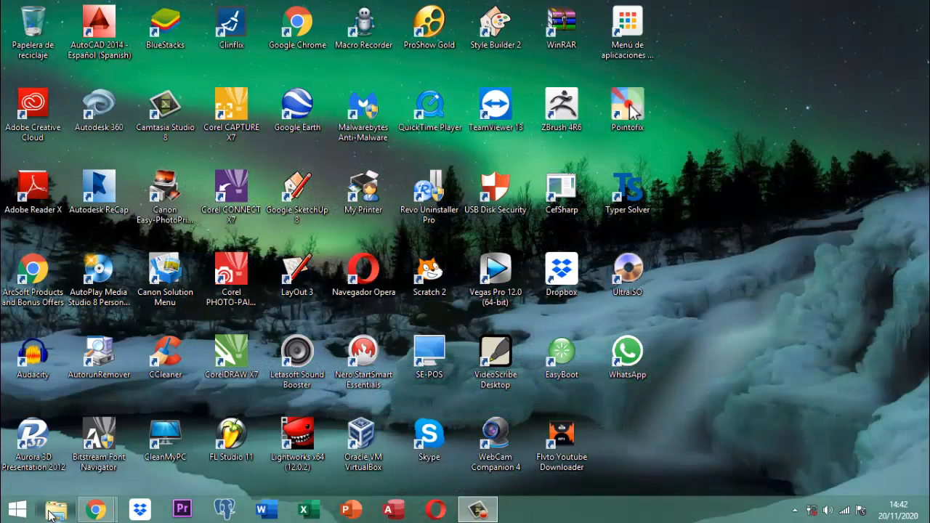
{"action": "left_click", "coordinate": [48, 512]}
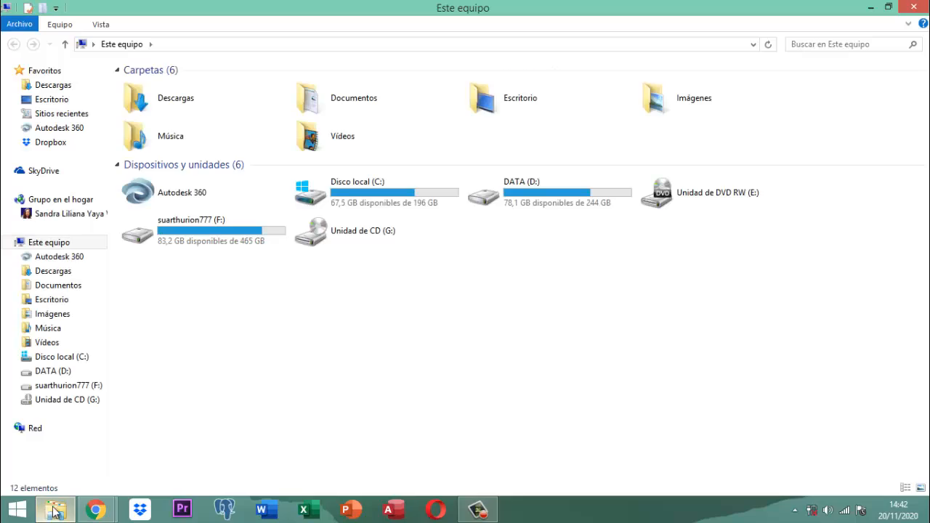
{"action": "mouse_move", "coordinate": [107, 515]}
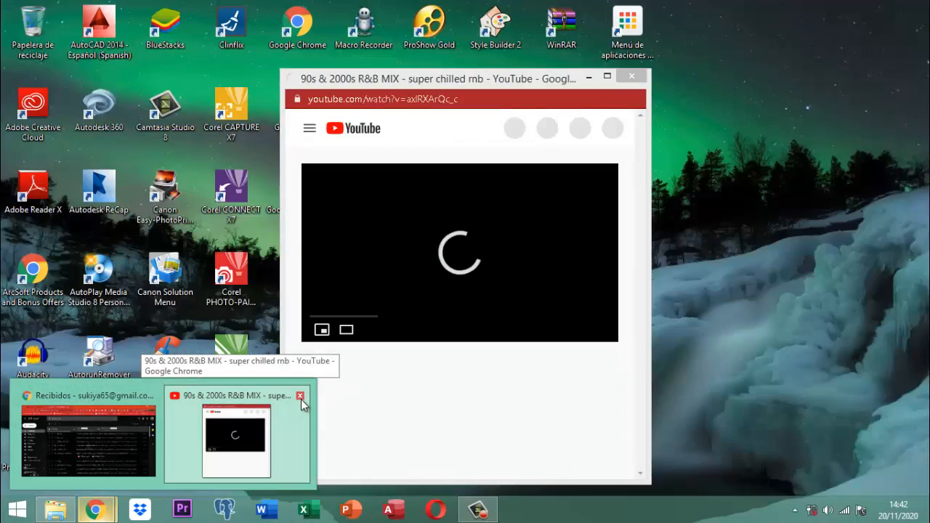
{"action": "left_click", "coordinate": [300, 396]}
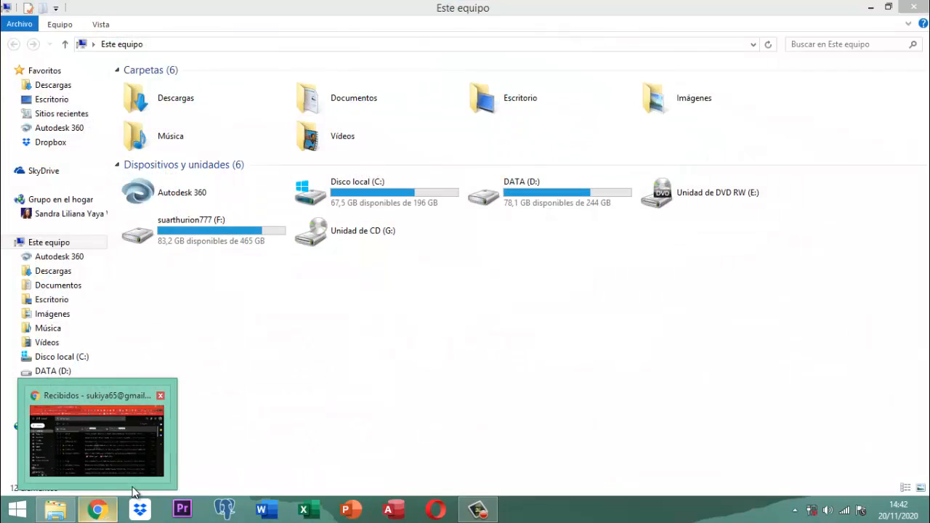
{"action": "mouse_move", "coordinate": [134, 486]}
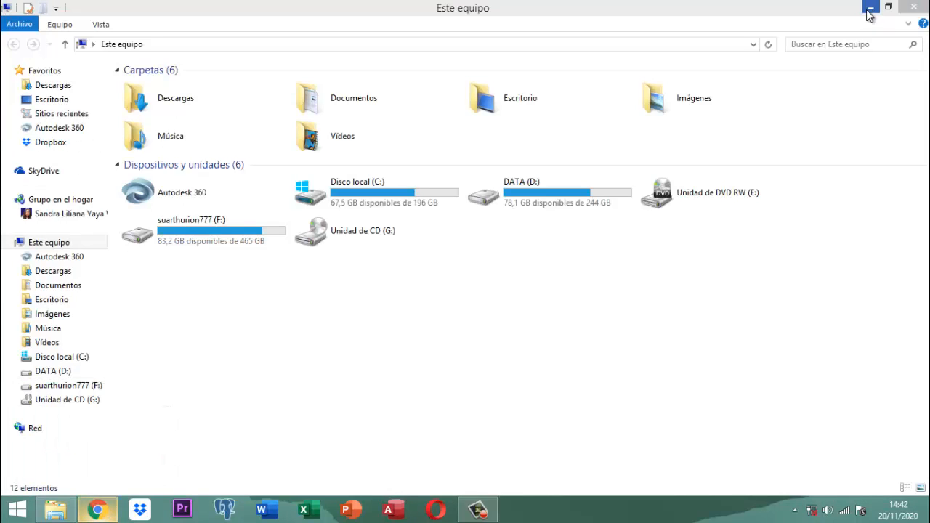
Browse D:\documentos 2020\proyecto DataMining\versiones Base Datos\base datos dividida and open Proyecto DataMining Original
{"action": "double_click", "coordinate": [522, 191]}
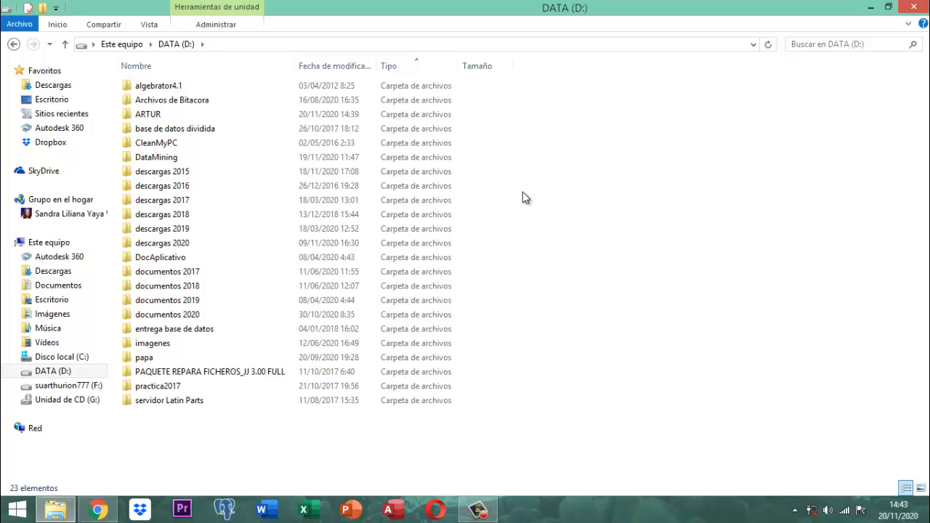
{"action": "left_click", "coordinate": [178, 317]}
{"action": "double_click", "coordinate": [177, 317]}
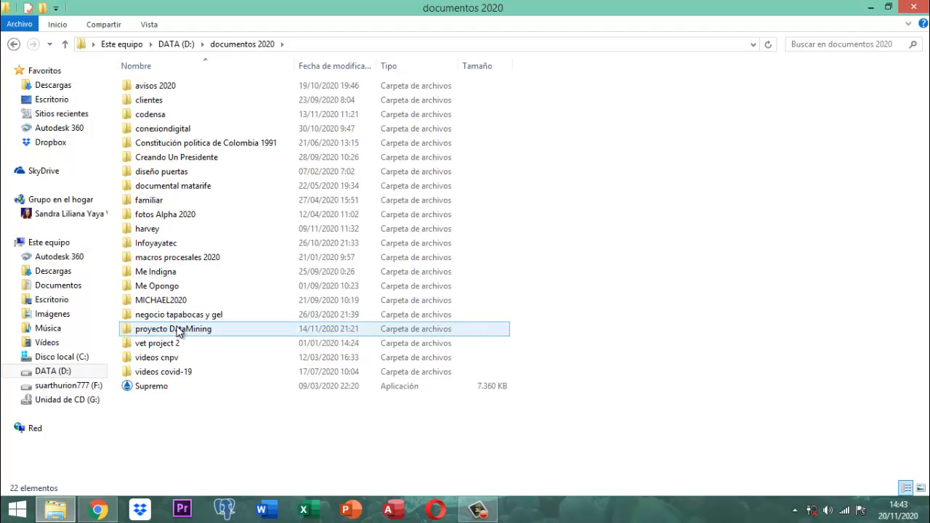
{"action": "double_click", "coordinate": [178, 331]}
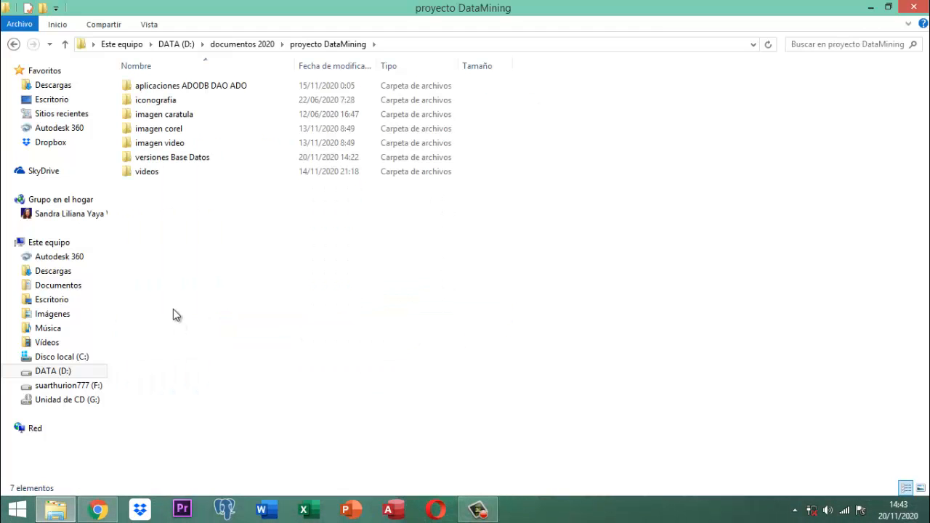
{"action": "double_click", "coordinate": [179, 157]}
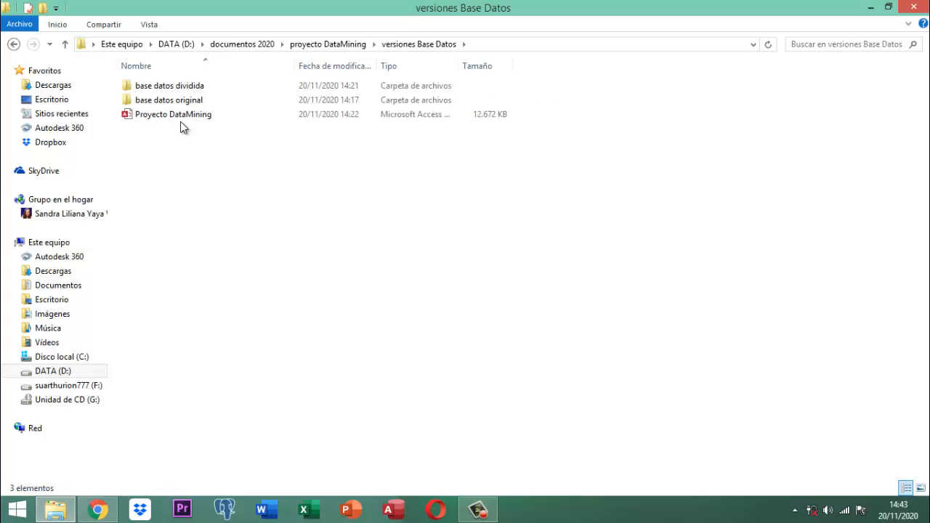
{"action": "double_click", "coordinate": [186, 86]}
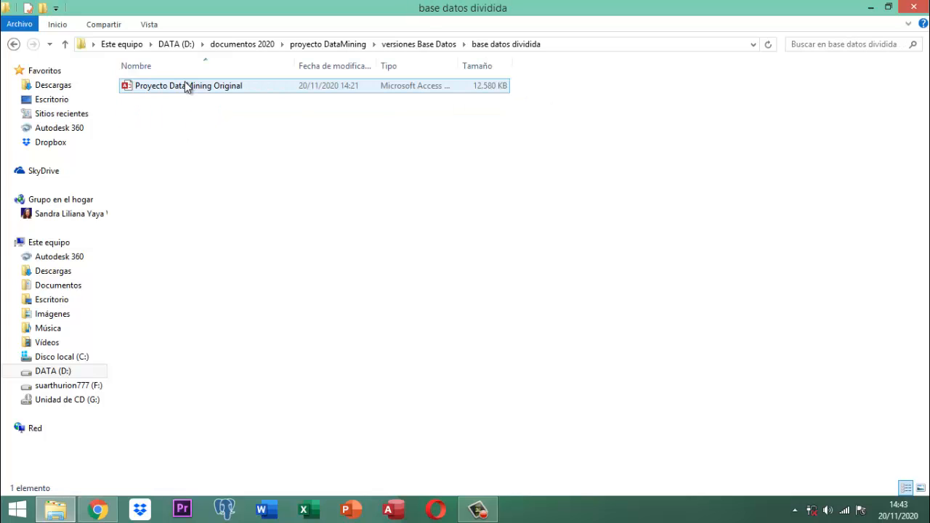
{"action": "double_click", "coordinate": [196, 83]}
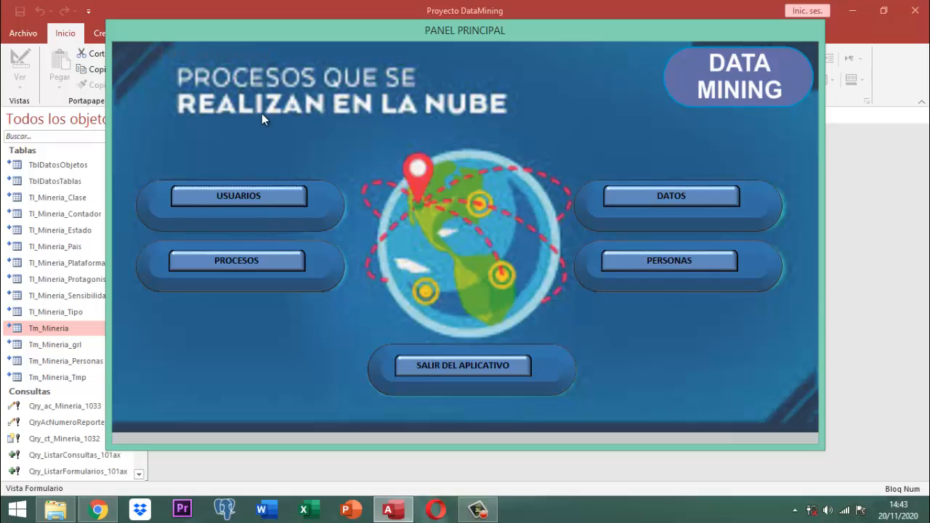
Close the PANEL PRINCIPAL form from its title-bar menu
{"action": "right_click", "coordinate": [456, 34]}
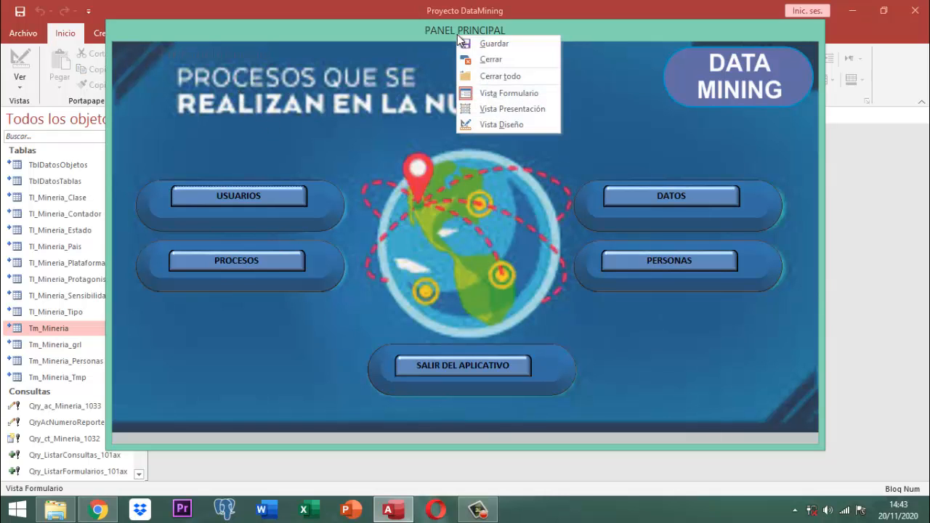
{"action": "left_click", "coordinate": [479, 58]}
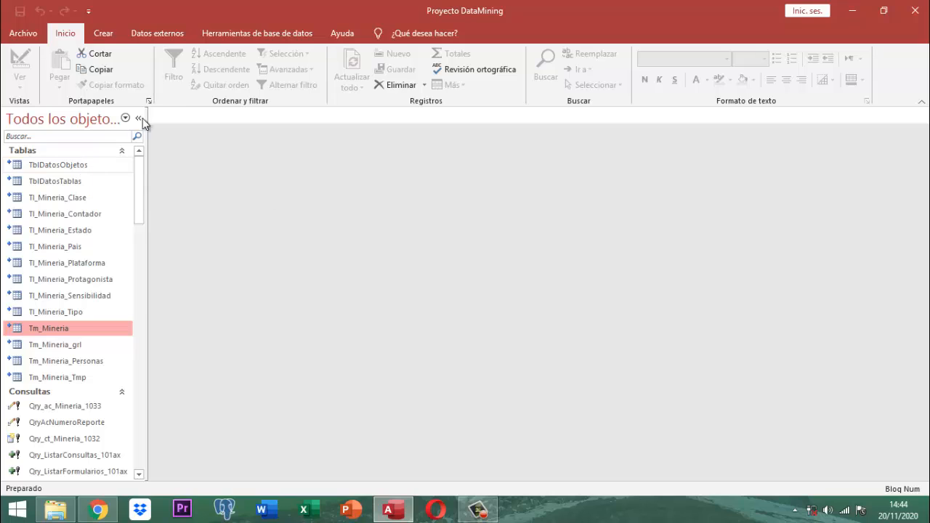
Switch to the Herramientas de base de datos ribbon tab
{"action": "left_click", "coordinate": [265, 37]}
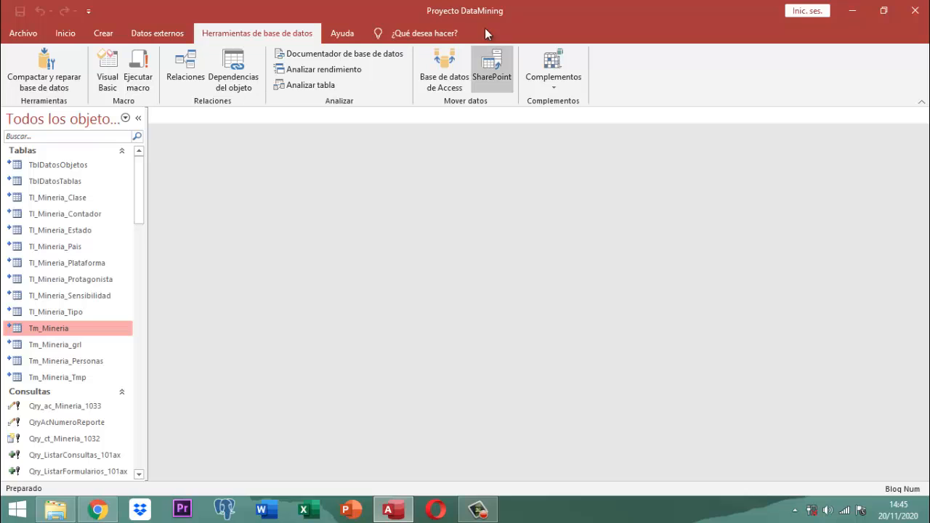
Switch to the Datos externos ribbon tab
{"action": "left_click", "coordinate": [167, 36]}
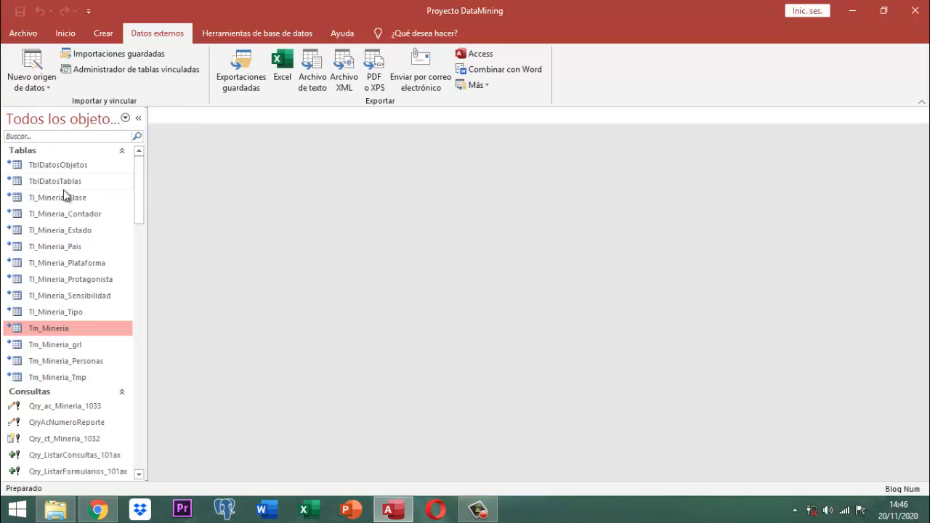
{"action": "mouse_move", "coordinate": [63, 202]}
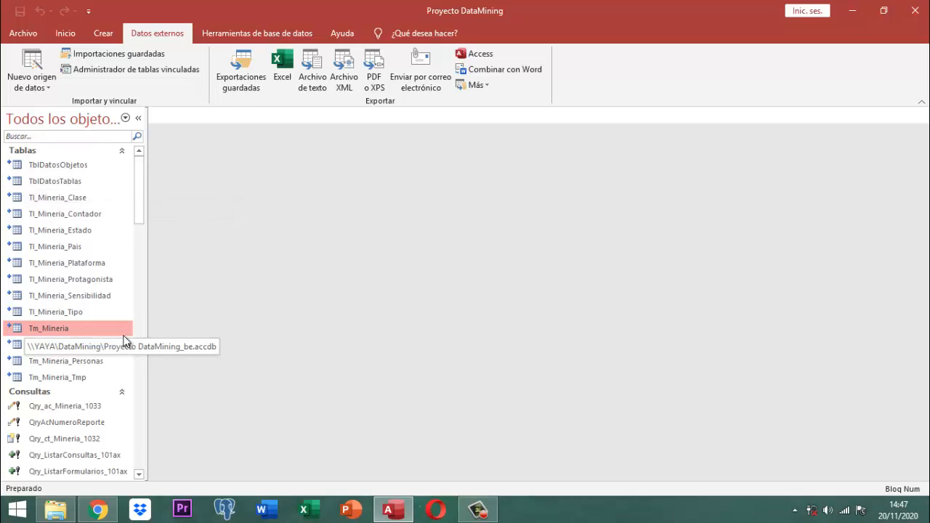
{"action": "double_click", "coordinate": [63, 329]}
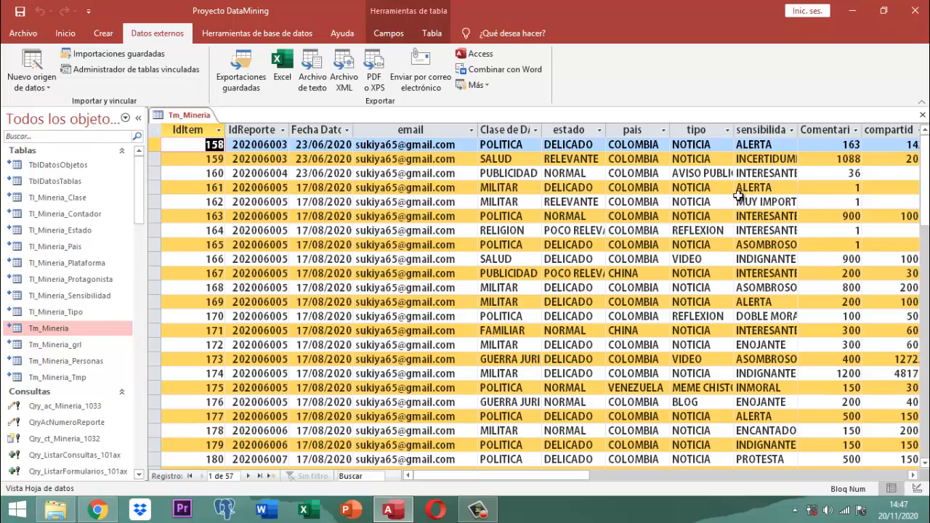
{"action": "right_click", "coordinate": [191, 115]}
{"action": "left_click", "coordinate": [218, 140]}
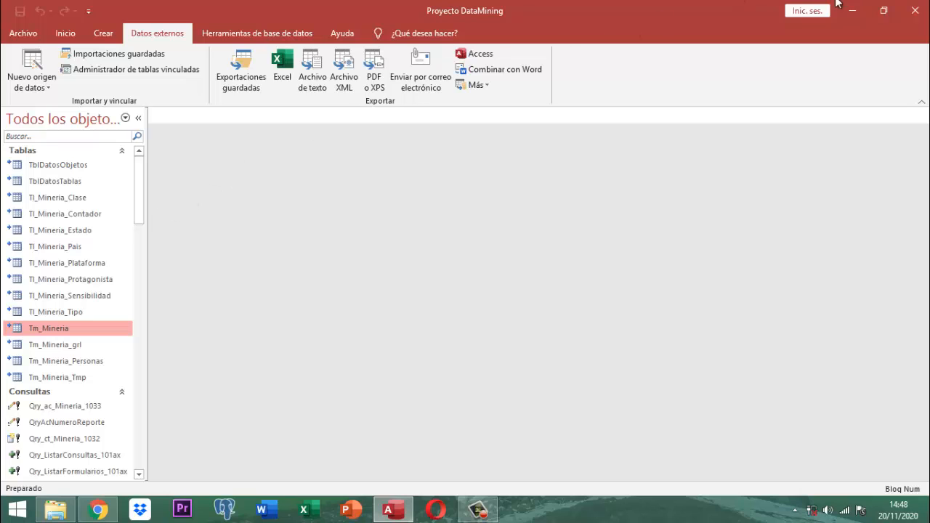
Quit Access, move up to versiones Base Datos, and select the Proyecto DataMining file
{"action": "left_click", "coordinate": [914, 13]}
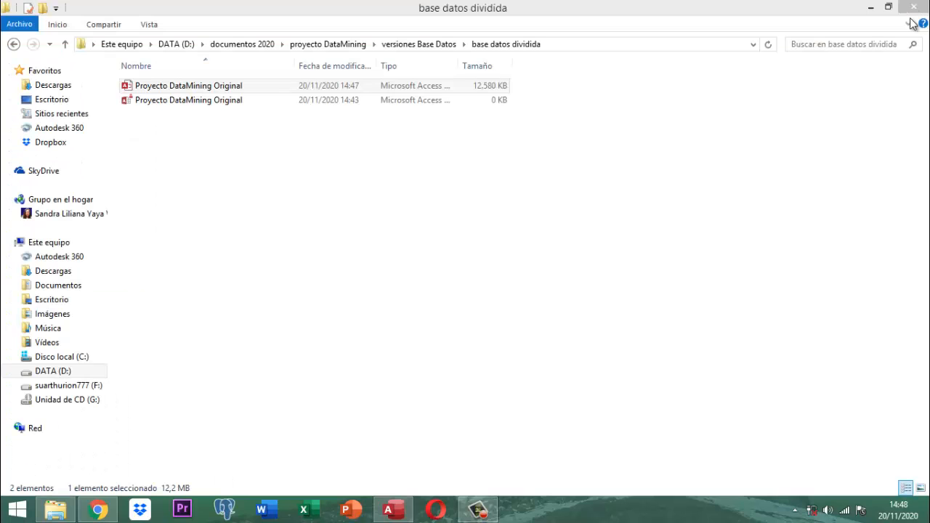
{"action": "left_click", "coordinate": [70, 44]}
{"action": "left_click", "coordinate": [184, 116]}
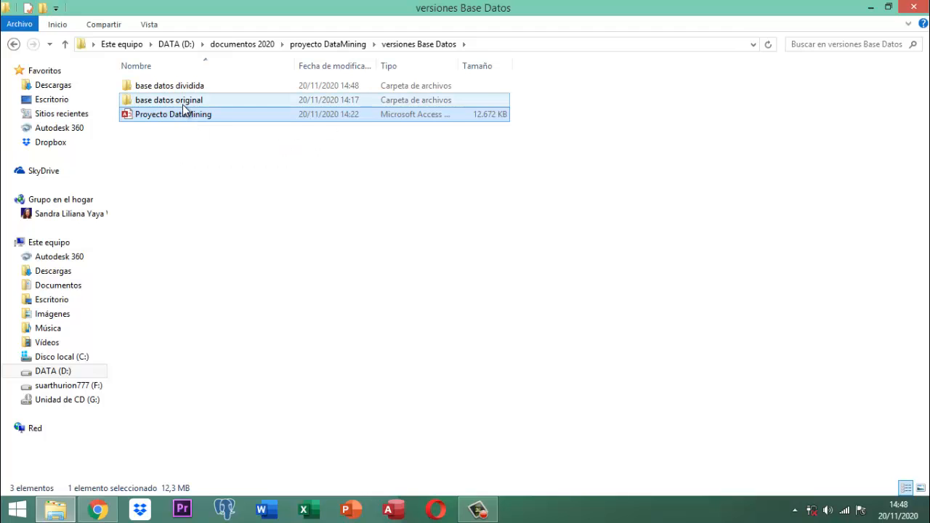
Delete Proyecto DataMining Original from the base datos original folder
{"action": "double_click", "coordinate": [185, 105]}
{"action": "left_click", "coordinate": [211, 87]}
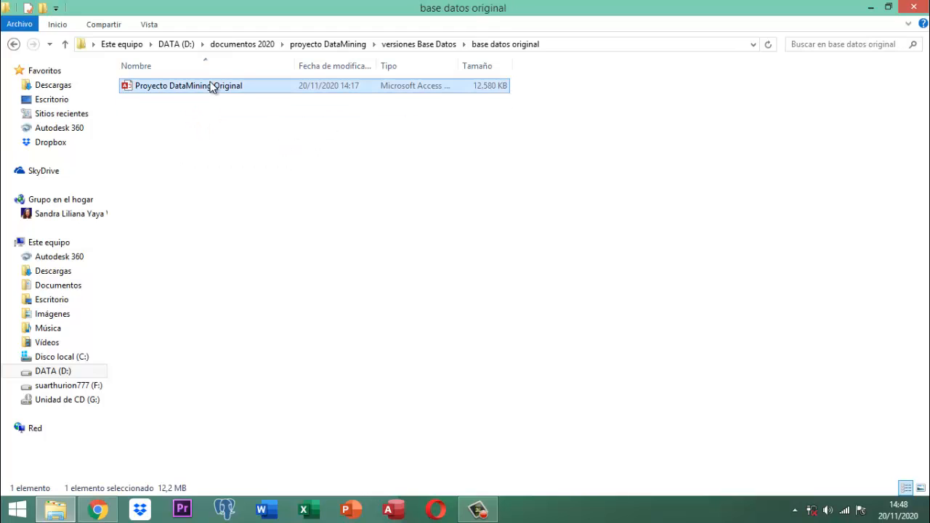
{"action": "key", "text": "Delete"}
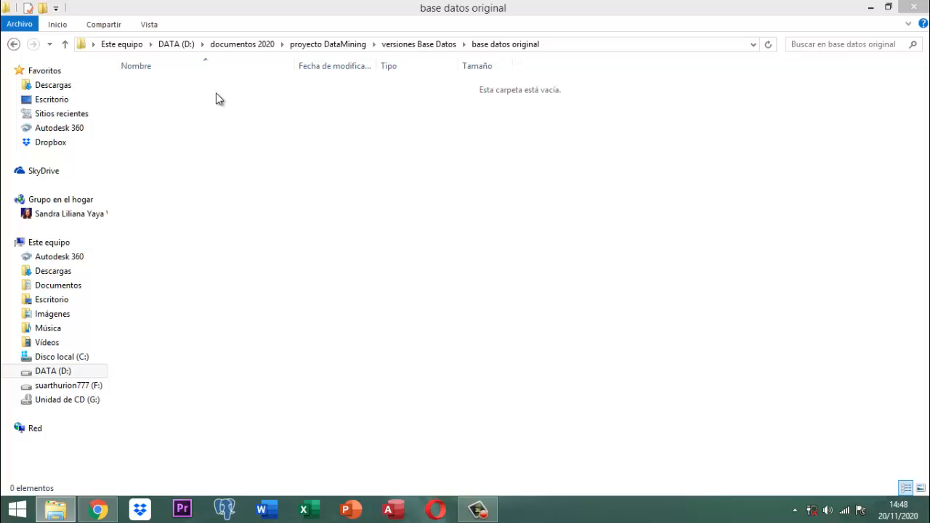
Paste a copy of Proyecto DataMining from versiones Base Datos into base datos original
{"action": "left_click", "coordinate": [66, 45]}
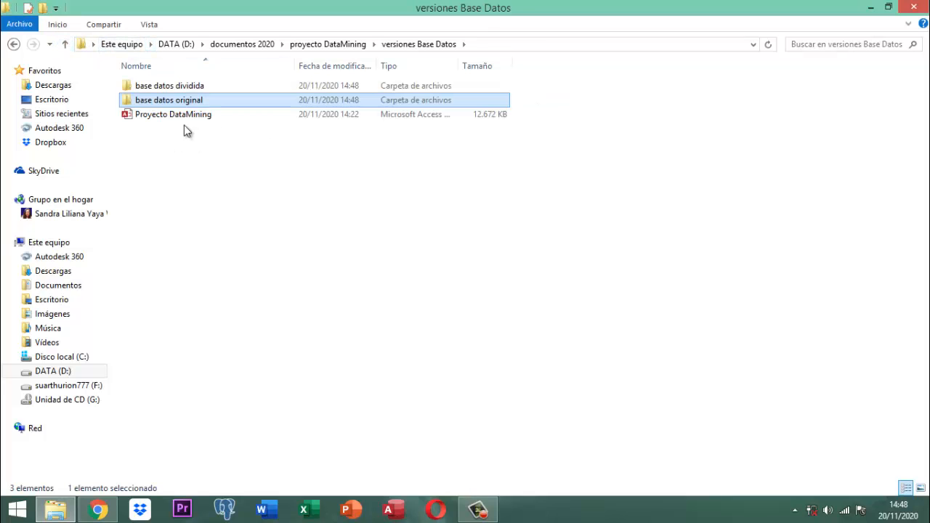
{"action": "left_click", "coordinate": [189, 120]}
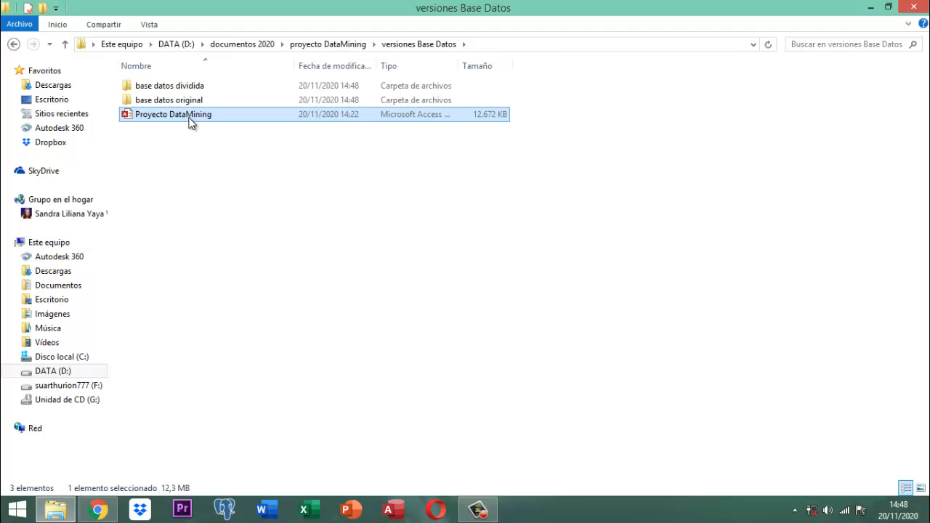
{"action": "double_click", "coordinate": [186, 102]}
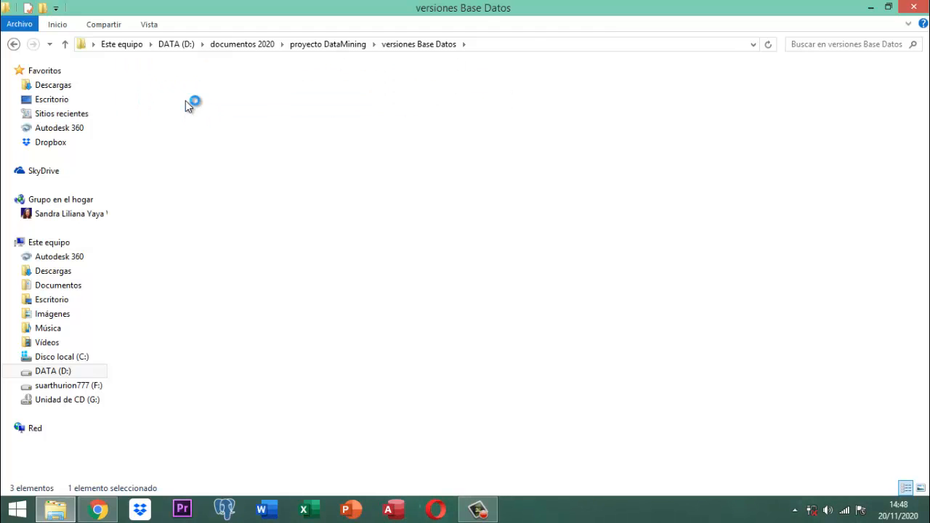
{"action": "key", "text": "ctrl+v"}
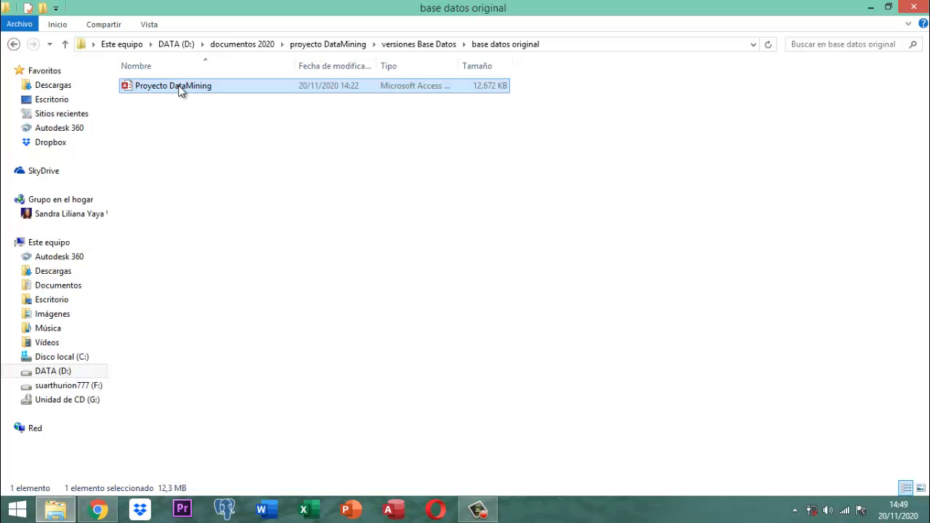
Rename the copied file to 'Proyecto DataMining Original' and open it in Access
{"action": "right_click", "coordinate": [178, 86]}
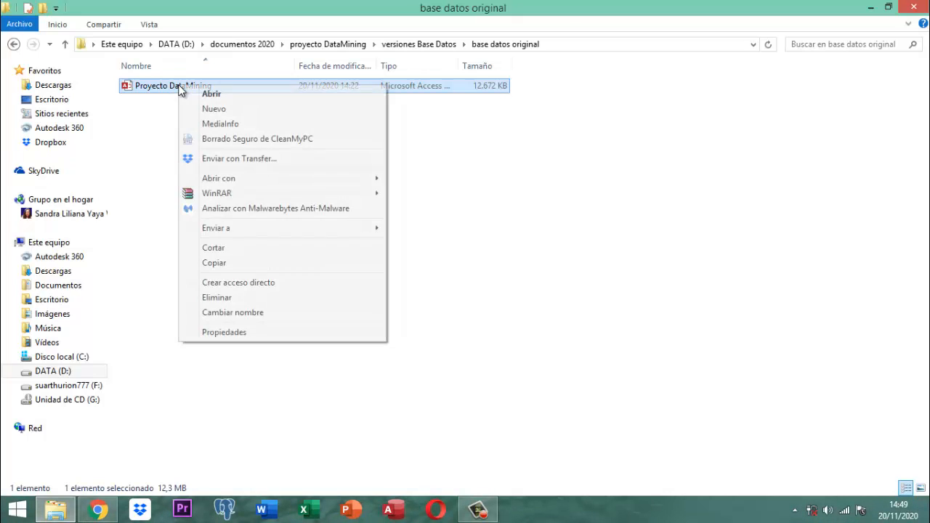
{"action": "left_click", "coordinate": [251, 313]}
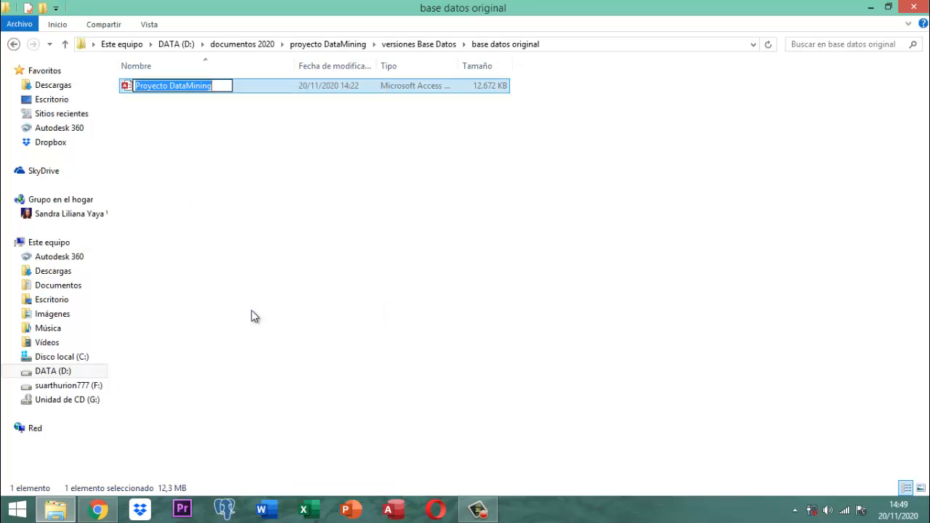
{"action": "key", "text": "End"}
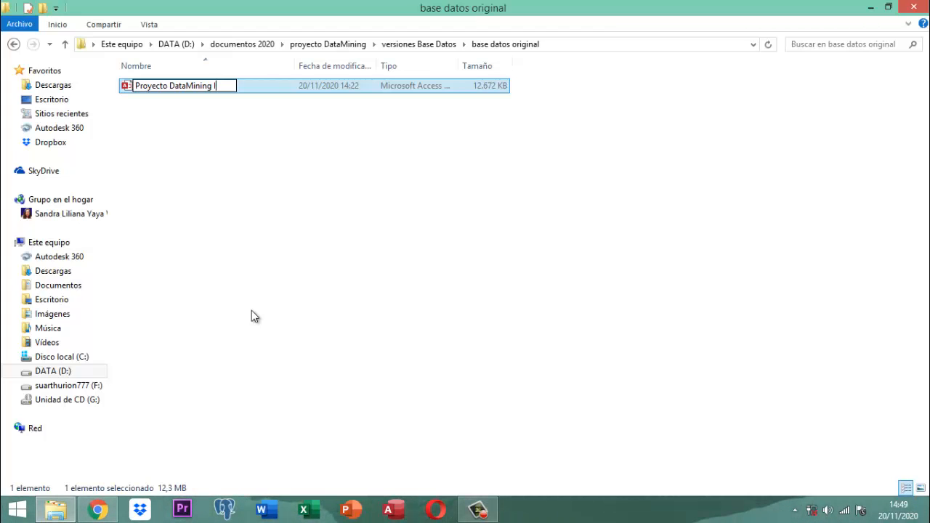
{"action": "key", "text": "BackSpace"}
{"action": "type", "text": "Original"}
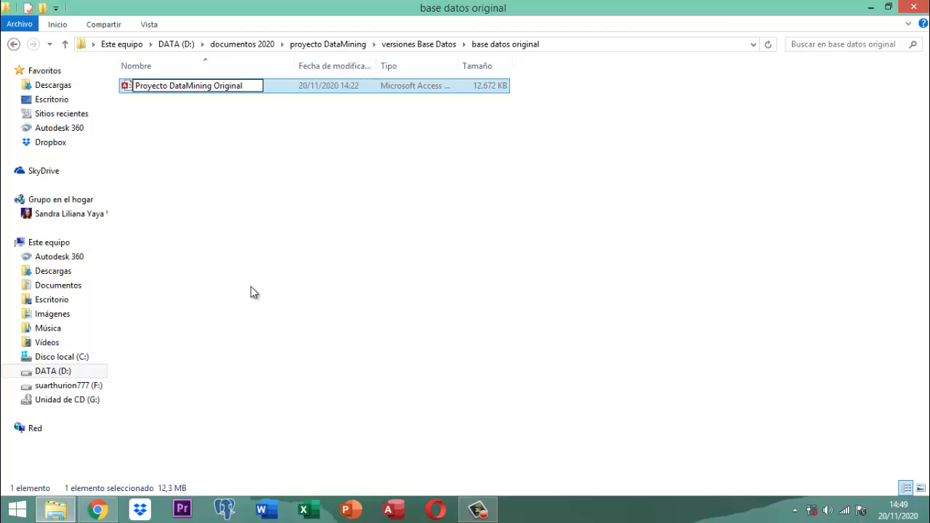
{"action": "left_click", "coordinate": [258, 138]}
{"action": "left_click", "coordinate": [235, 90]}
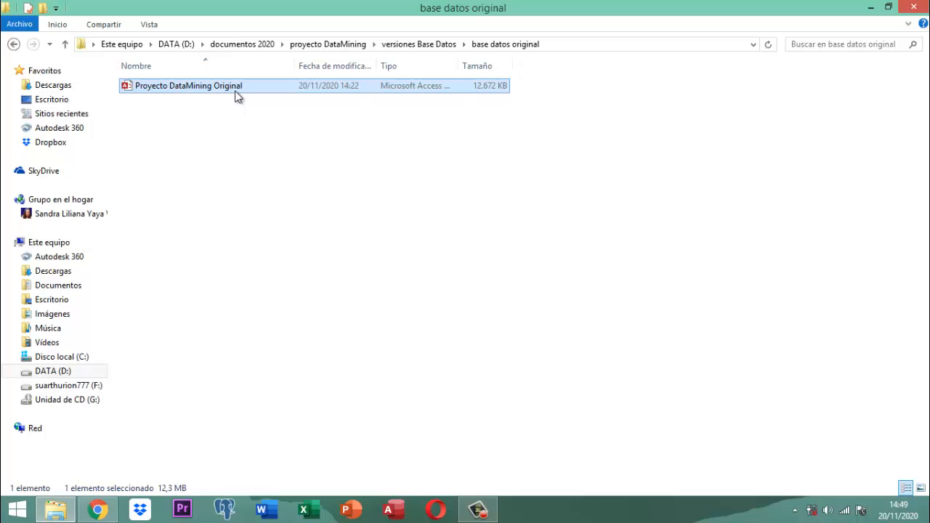
{"action": "double_click", "coordinate": [217, 88]}
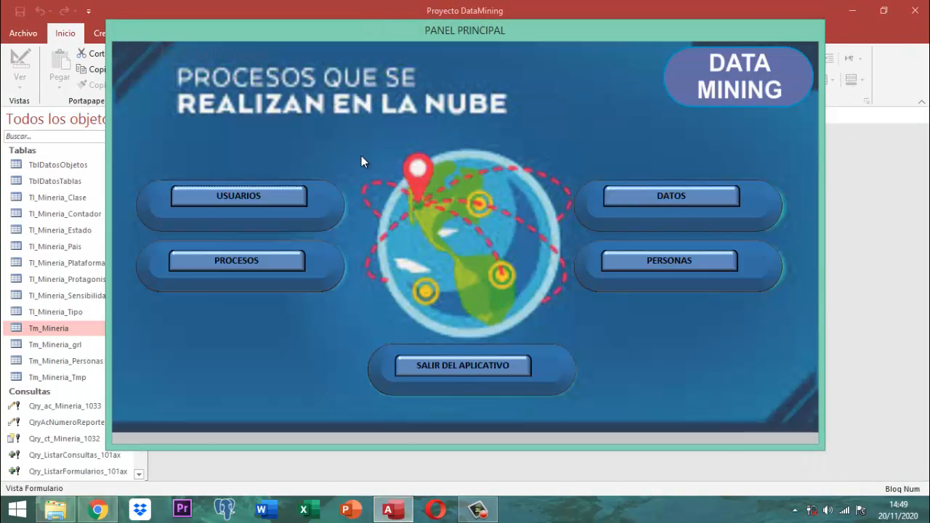
Close the copy's PANEL PRINCIPAL form from its title-bar menu
{"action": "right_click", "coordinate": [433, 33]}
{"action": "left_click", "coordinate": [457, 57]}
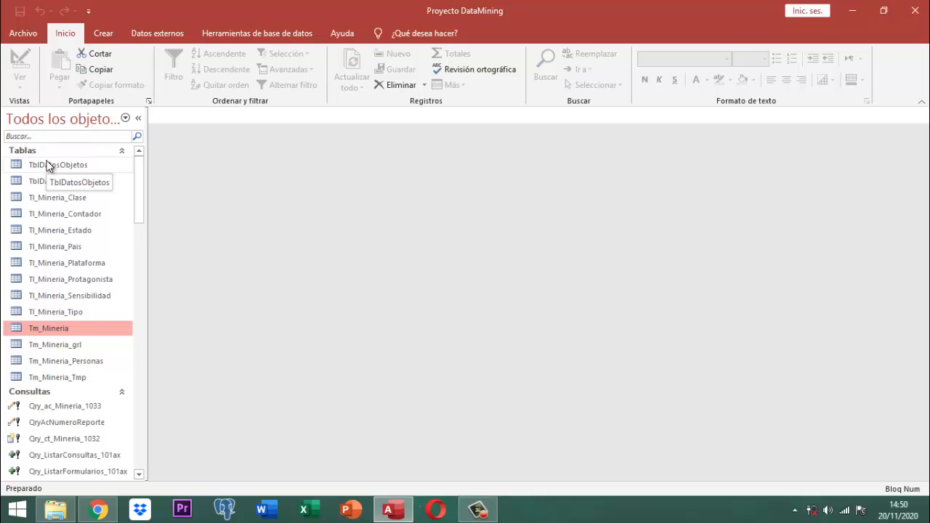
Quit Access, return to versiones Base Datos, and select the Proyecto DataMining file
{"action": "left_click", "coordinate": [916, 10]}
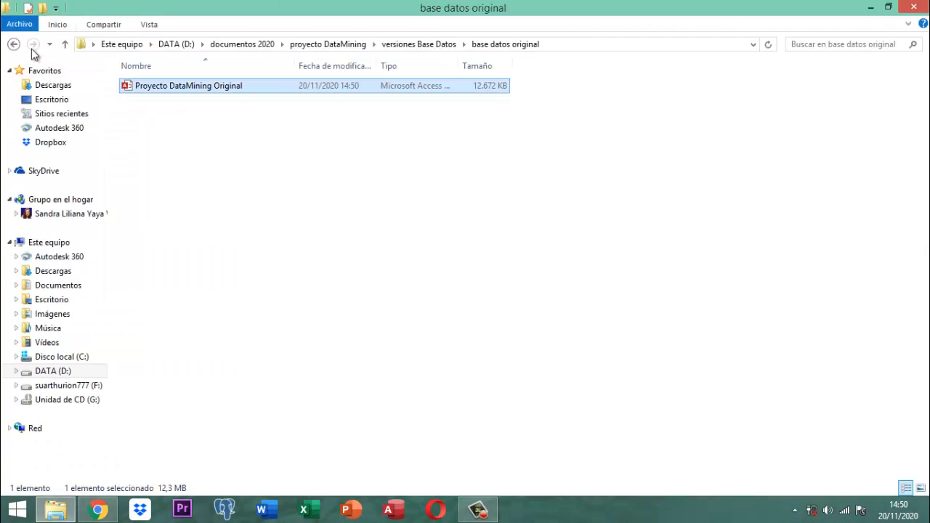
{"action": "left_click", "coordinate": [65, 44]}
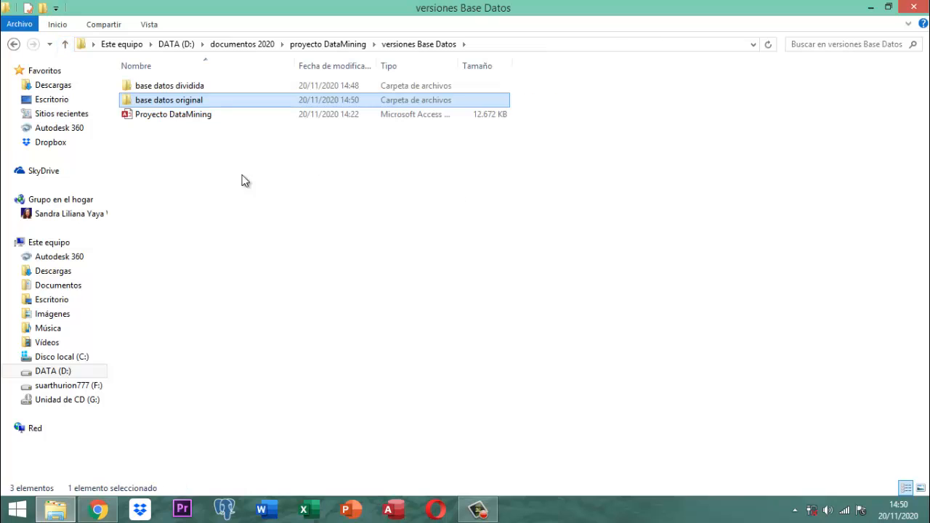
{"action": "left_click", "coordinate": [181, 115]}
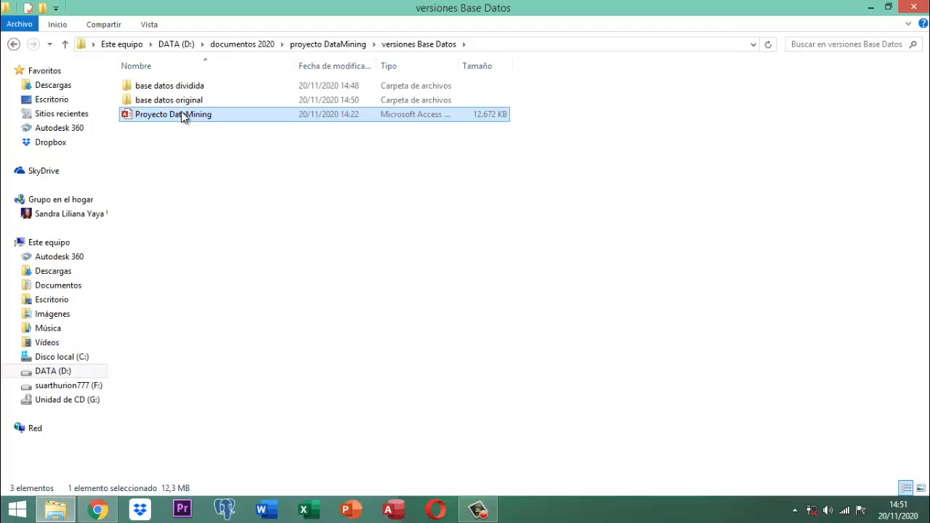
Check the base datos dividida folder contents, then go back up and open Proyecto DataMining
{"action": "left_click", "coordinate": [181, 135]}
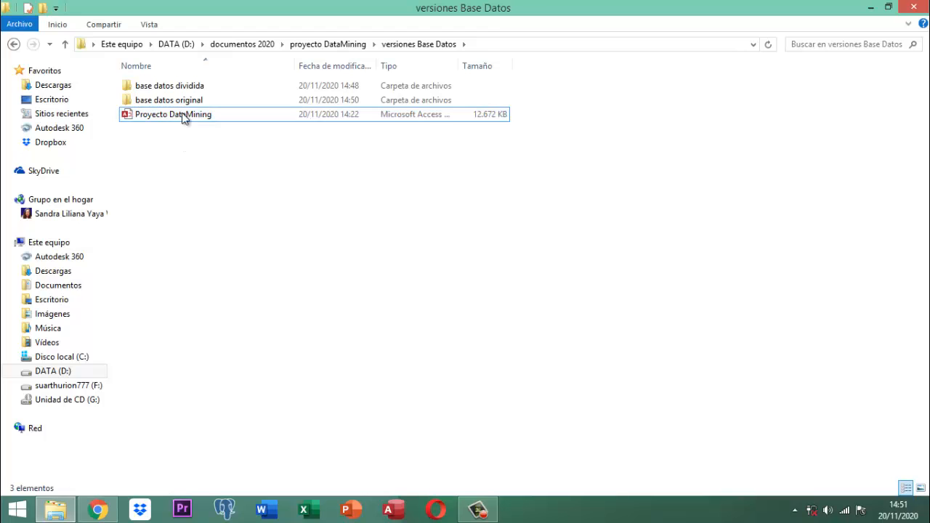
{"action": "left_click", "coordinate": [181, 114]}
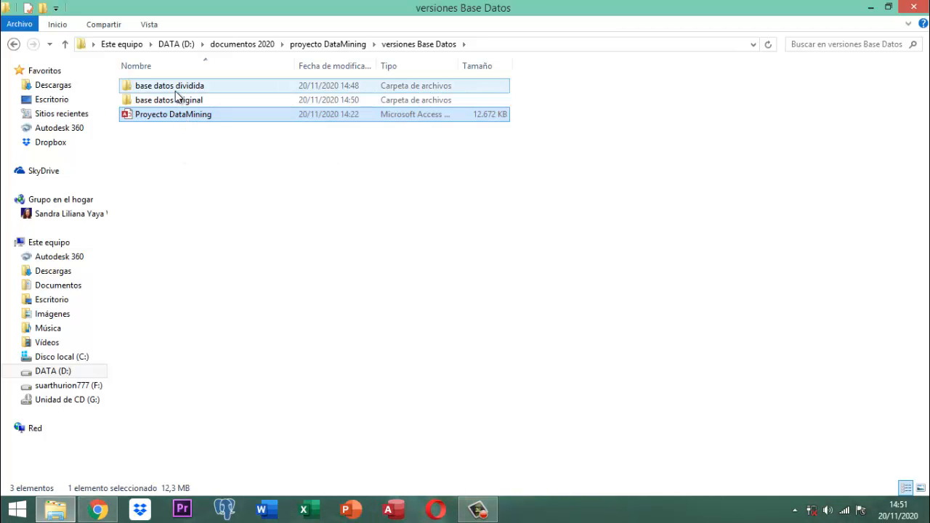
{"action": "double_click", "coordinate": [176, 88]}
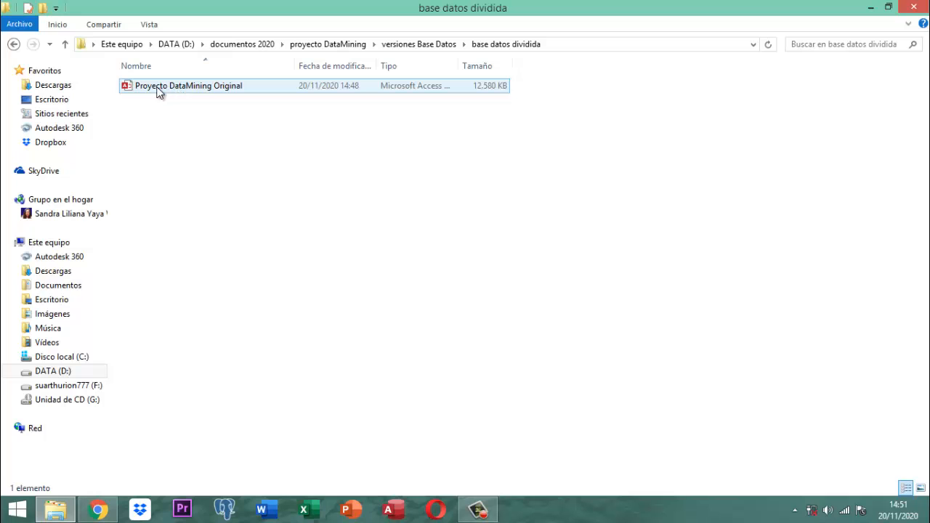
{"action": "left_click", "coordinate": [65, 46]}
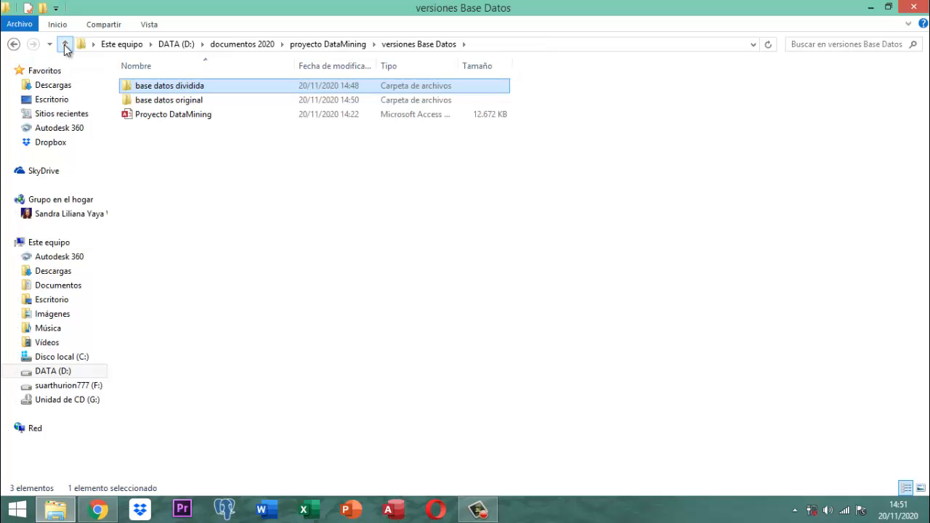
{"action": "double_click", "coordinate": [196, 114]}
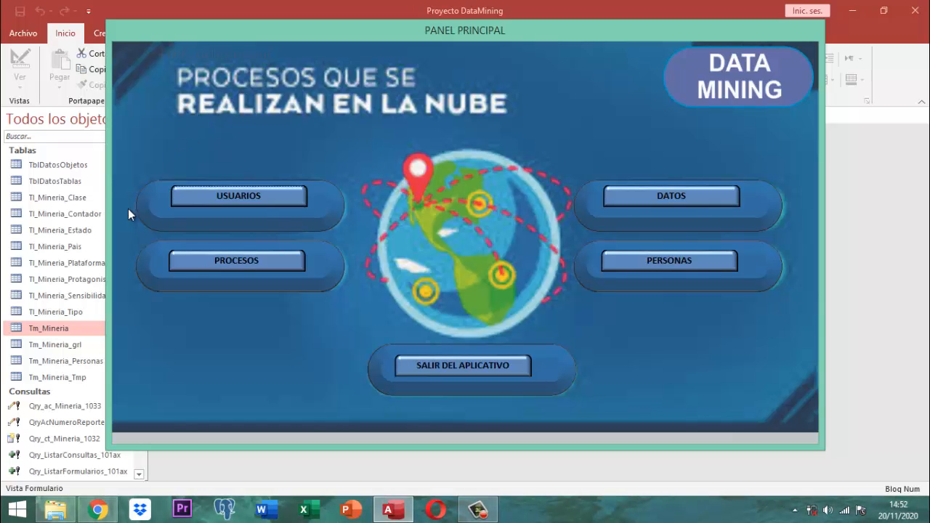
Run Eliminar Registros Tm_Mineria from PROCESOS > OTROS PROCESOS, confirming Sí, then acknowledge completion
{"action": "left_click", "coordinate": [222, 264]}
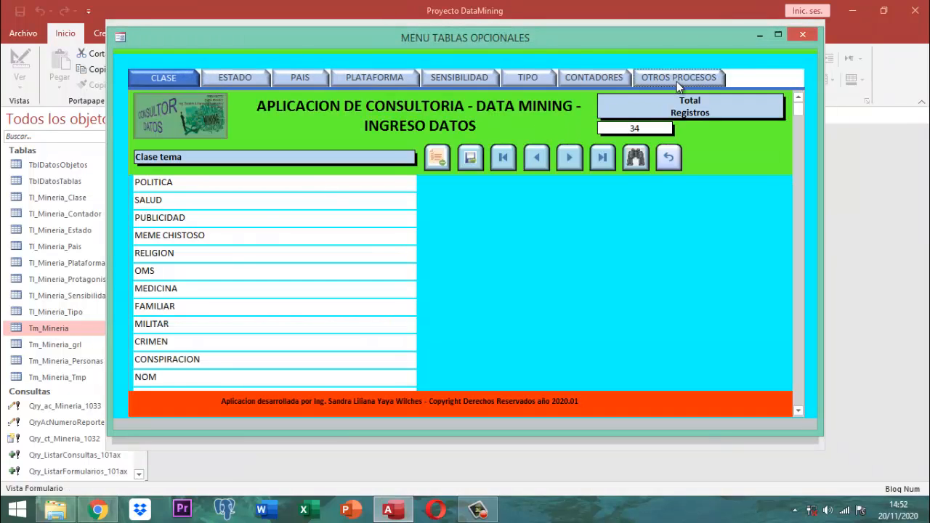
{"action": "left_click", "coordinate": [677, 81]}
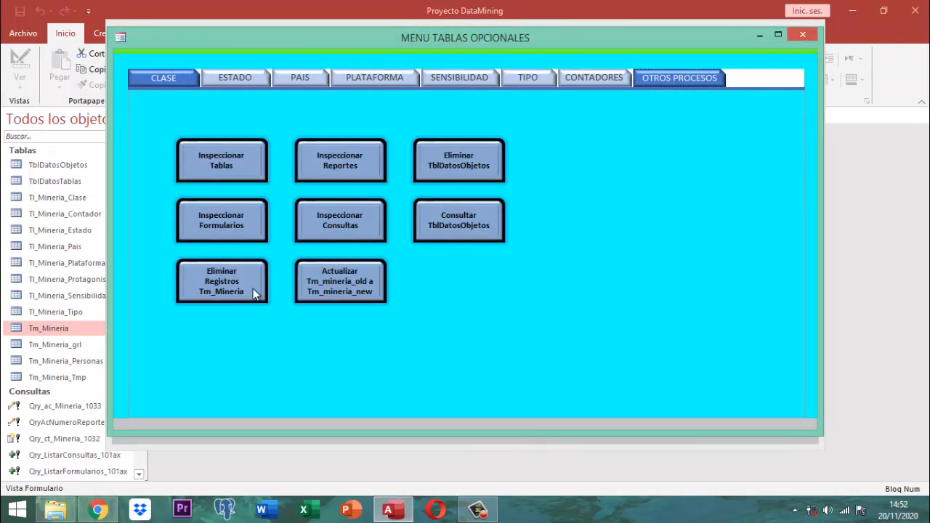
{"action": "left_click", "coordinate": [214, 287]}
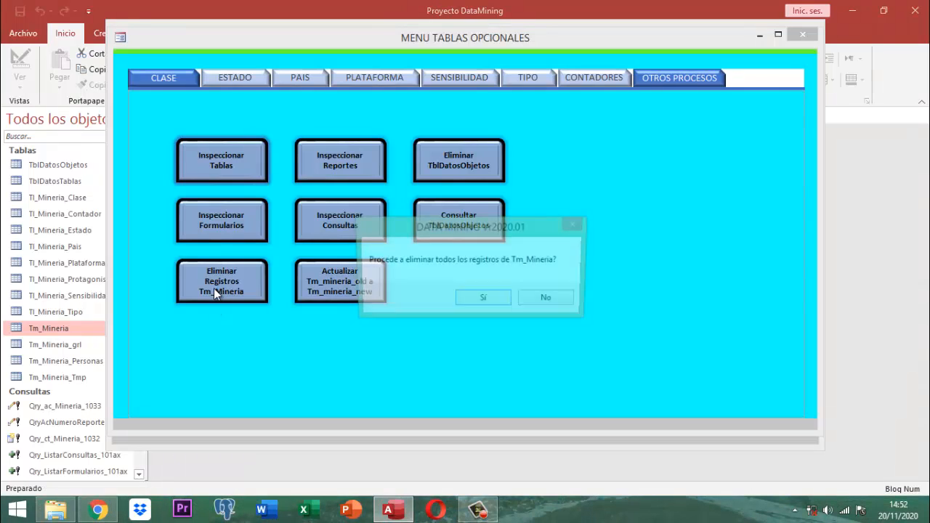
{"action": "left_click", "coordinate": [495, 304]}
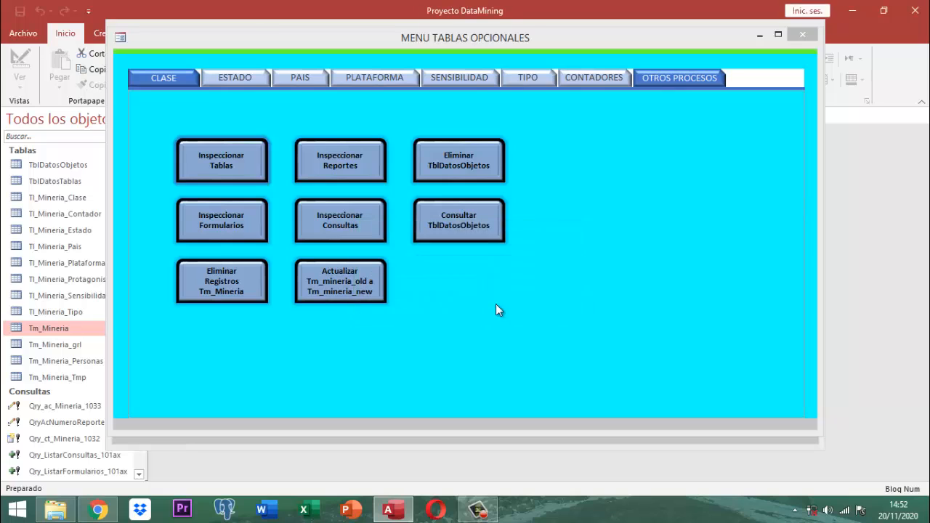
{"action": "left_click", "coordinate": [496, 304]}
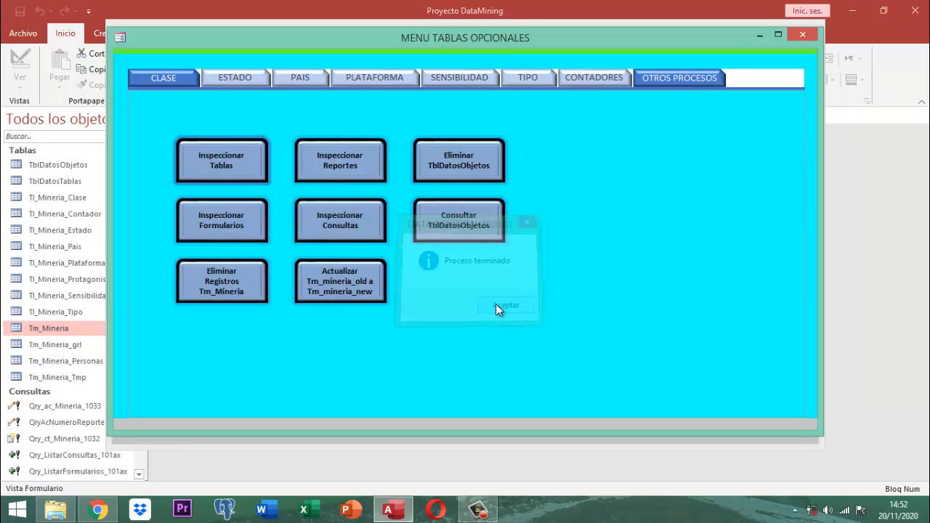
Close the menu form, exit the application, and open Proyecto DataMining Original from base datos dividida
{"action": "left_click", "coordinate": [799, 32]}
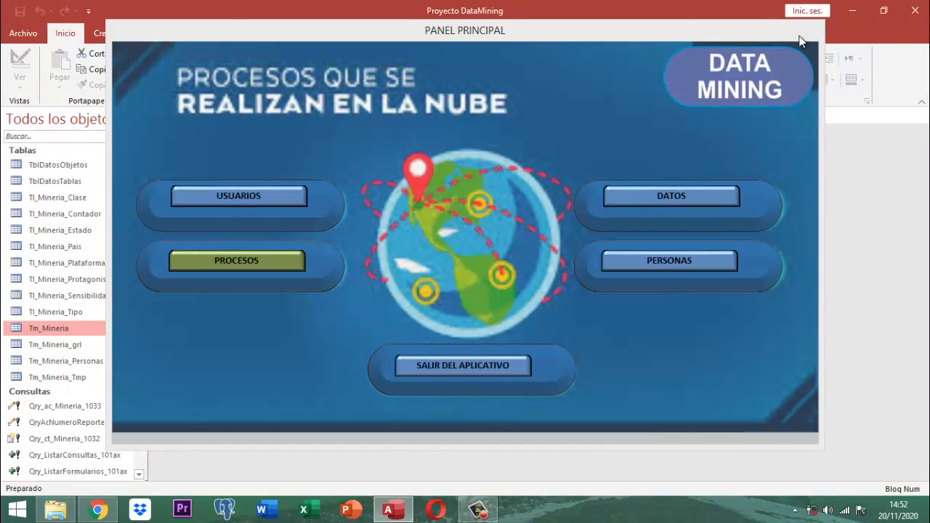
{"action": "left_click", "coordinate": [477, 365]}
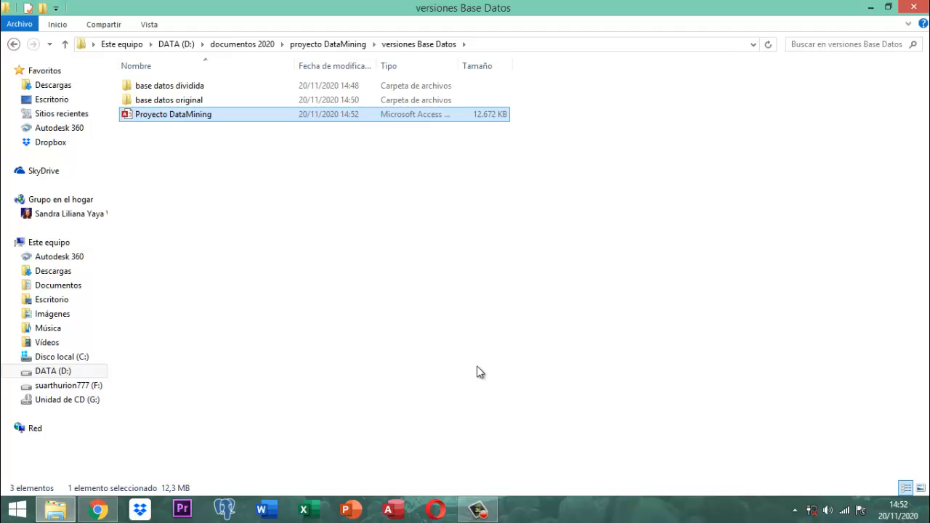
{"action": "double_click", "coordinate": [178, 87]}
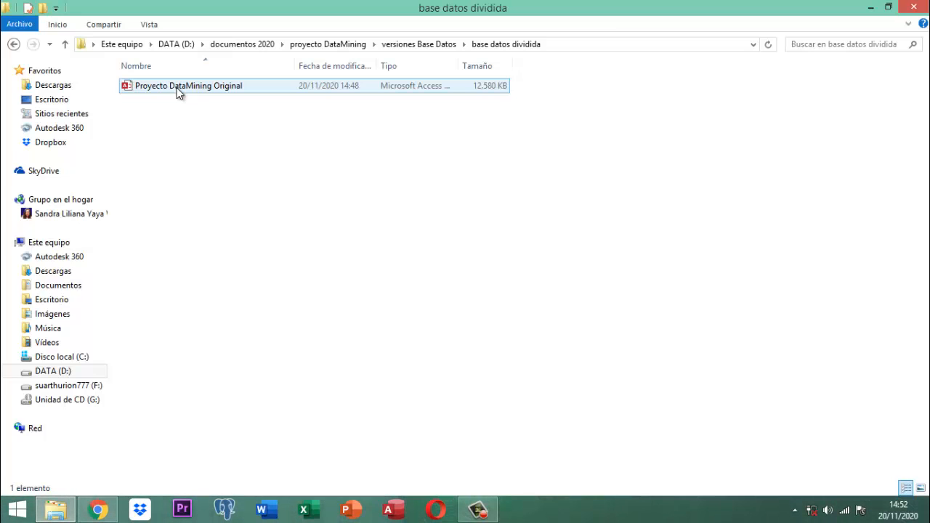
{"action": "left_click", "coordinate": [178, 87]}
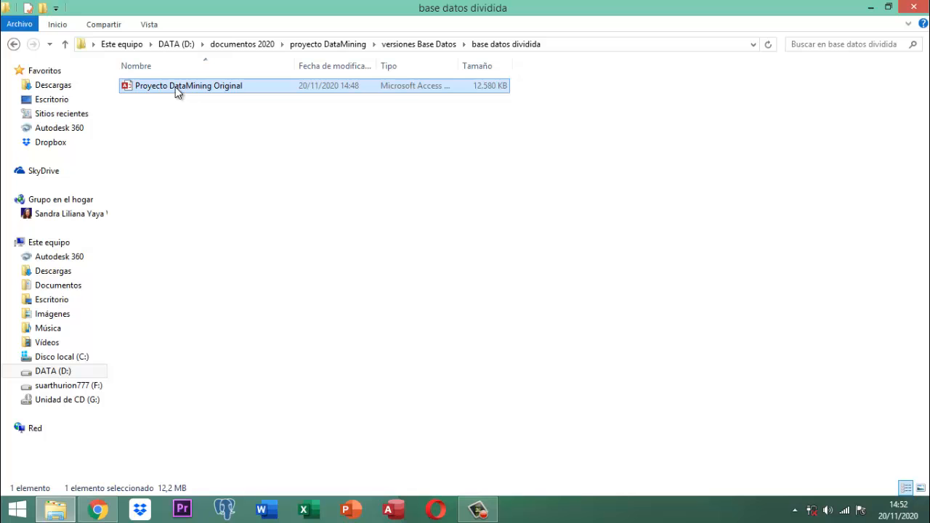
{"action": "double_click", "coordinate": [192, 86]}
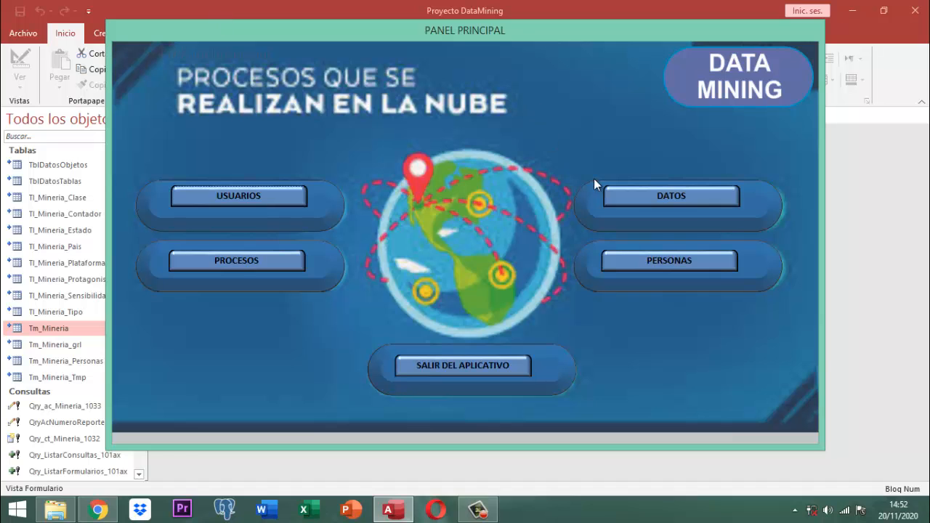
Start a new report in the data entry section with report date 20/11/2020
{"action": "left_click", "coordinate": [649, 195]}
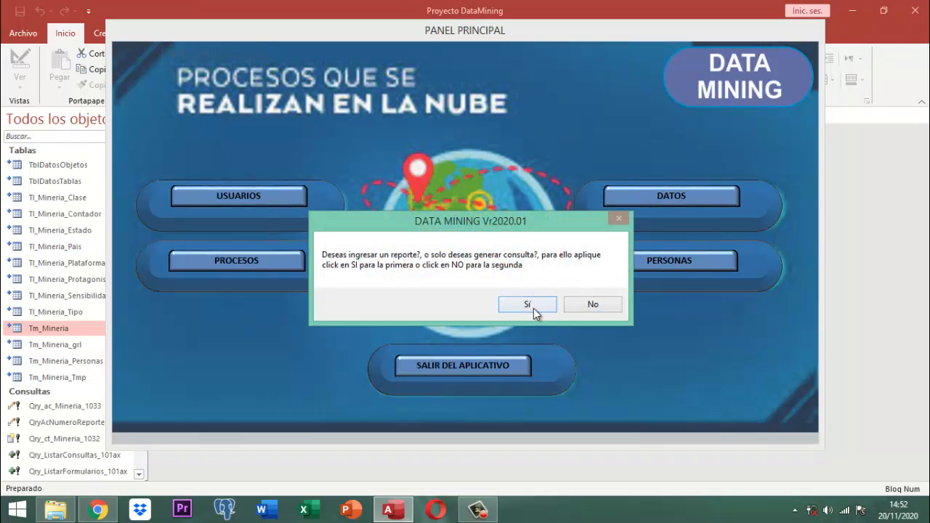
{"action": "left_click", "coordinate": [533, 308]}
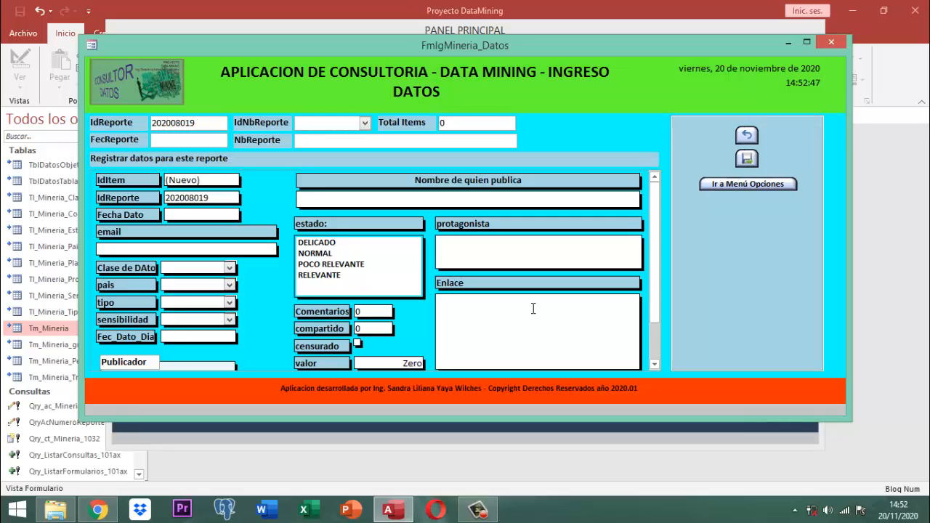
{"action": "type", "text": "20/11/2020"}
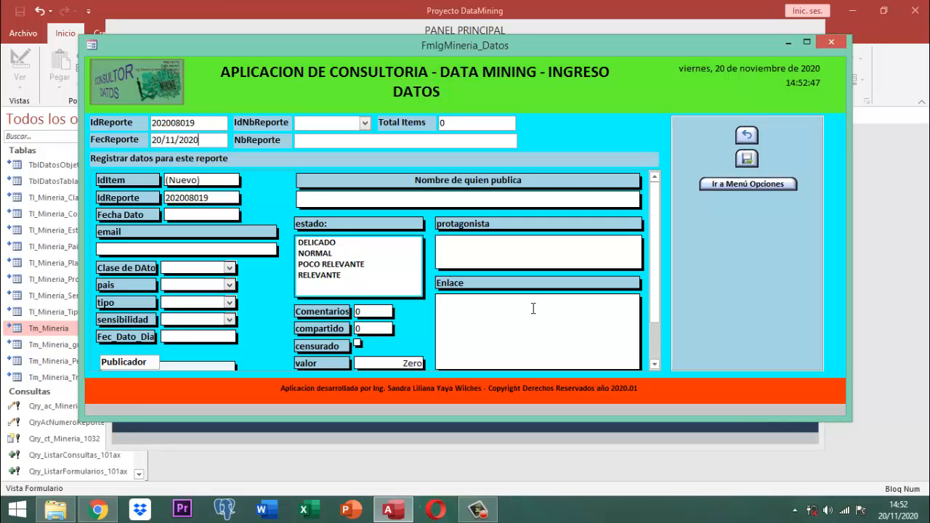
{"action": "key", "text": "Return"}
Choose reporter ID 5 and enter the contact's e-mail address
{"action": "type", "text": "51771419"}
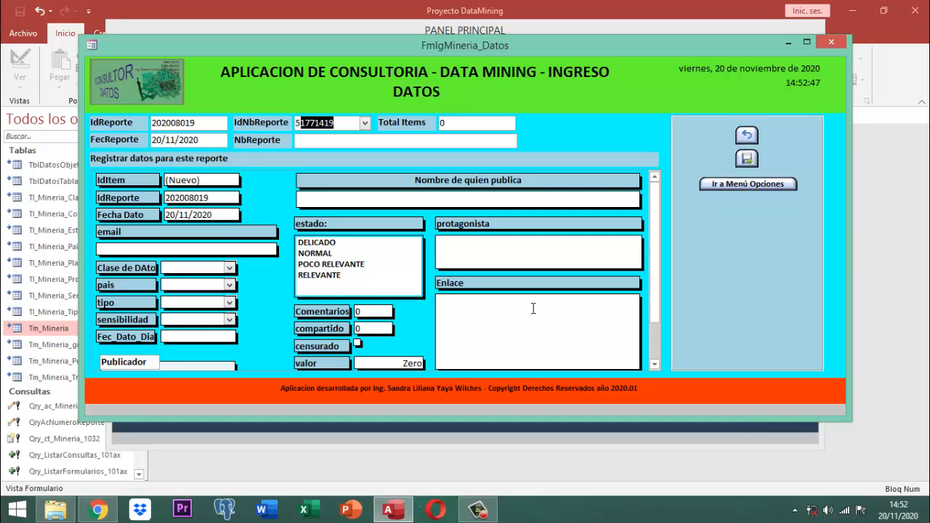
{"action": "key", "text": "Return"}
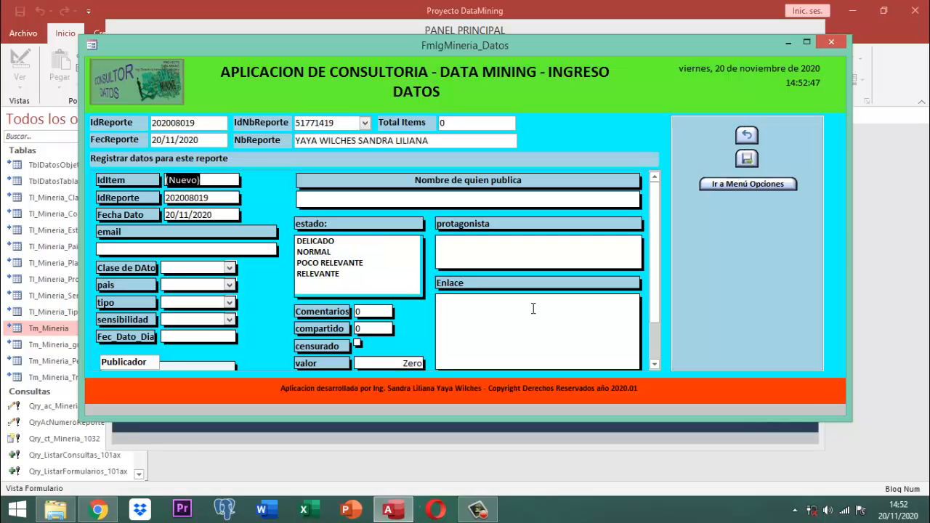
{"action": "key", "text": "Return"}
{"action": "key", "text": "Return"}
{"action": "key", "text": "Return"}
{"action": "key", "text": "Caps_Lock"}
{"action": "type", "text": "S"}
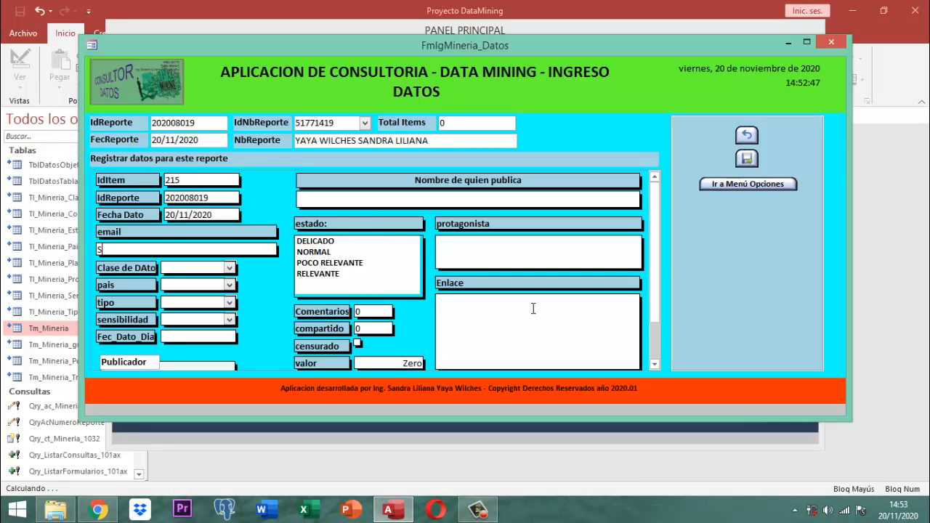
{"action": "key", "text": "BackSpace"}
{"action": "key", "text": "Caps_Lock"}
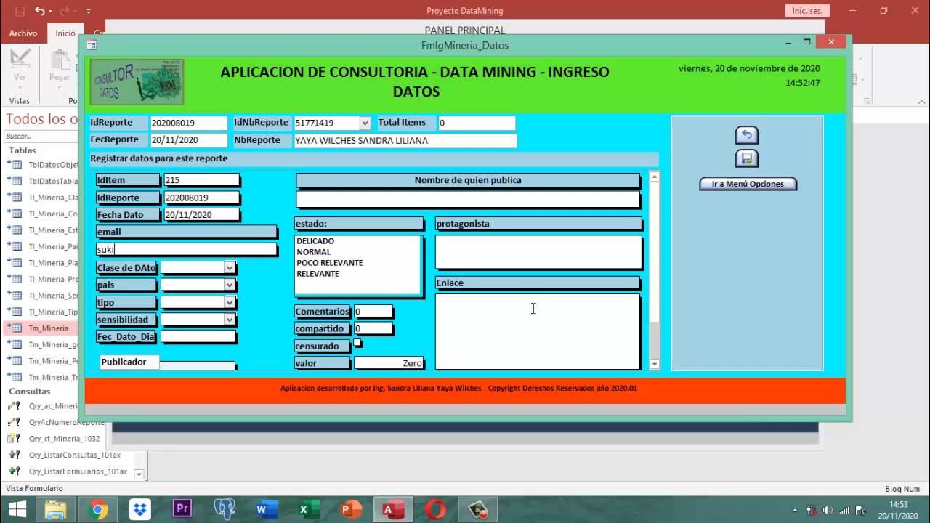
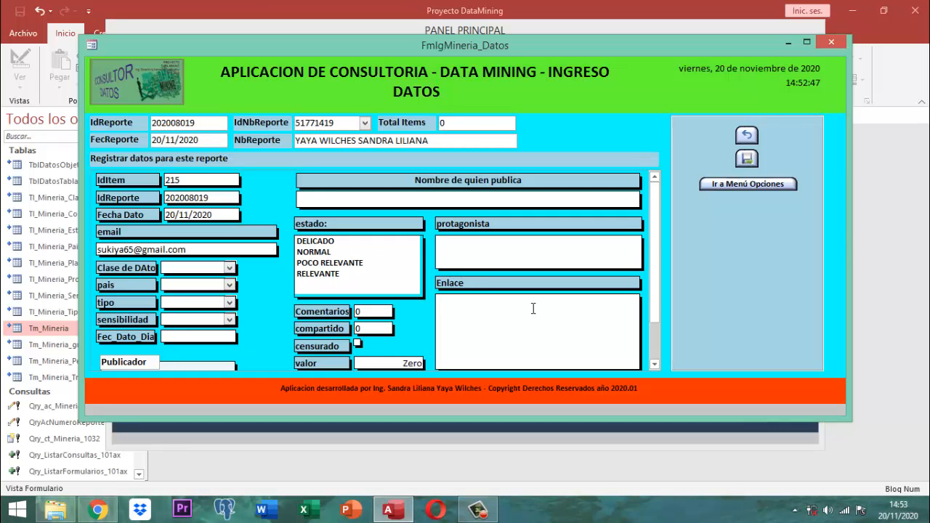
Set the data class to POLITICA, country to COLOMBIA and type to IMAGEN
{"action": "type", "text": "pOLITICA"}
{"action": "key", "text": "Tab"}
{"action": "type", "text": "co"}
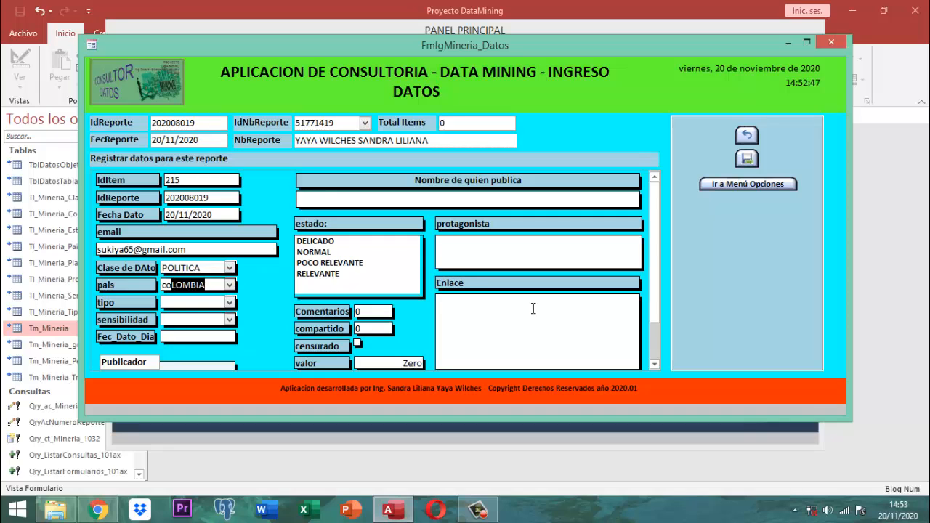
{"action": "key", "text": "Tab"}
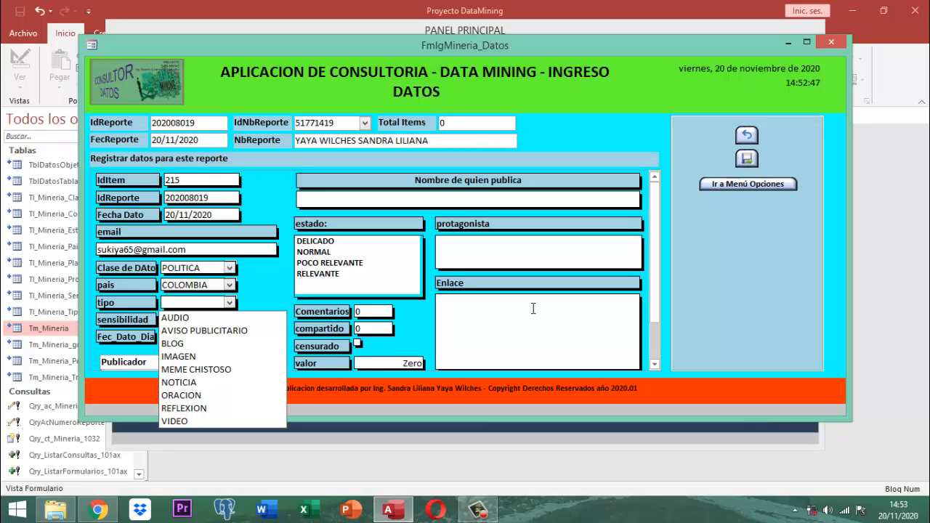
{"action": "key", "text": "Down"}
{"action": "key", "text": "Down"}
{"action": "key", "text": "Down"}
{"action": "key", "text": "Down"}
{"action": "key", "text": "Return"}
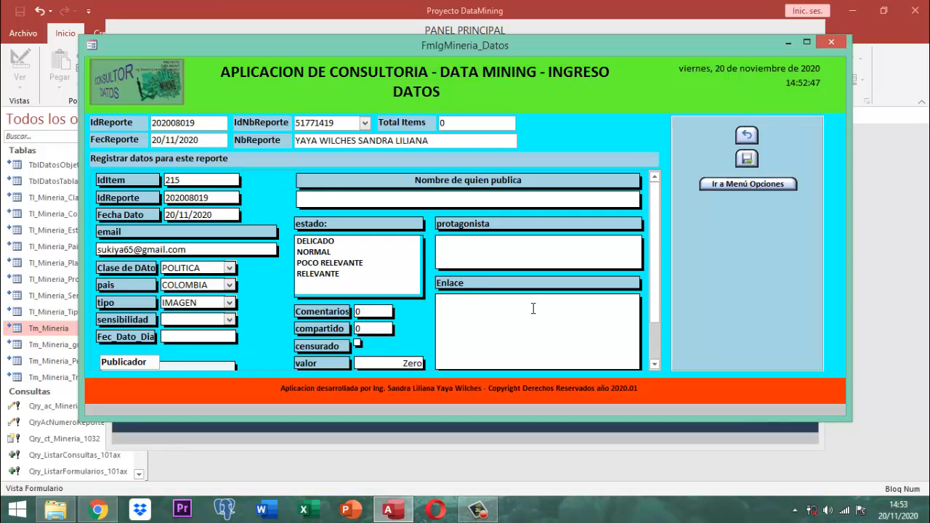
Set sensitivity to INFAMIA, data date to 20/11/2020, and publisher type to Personal
{"action": "key", "text": "alt+Down"}
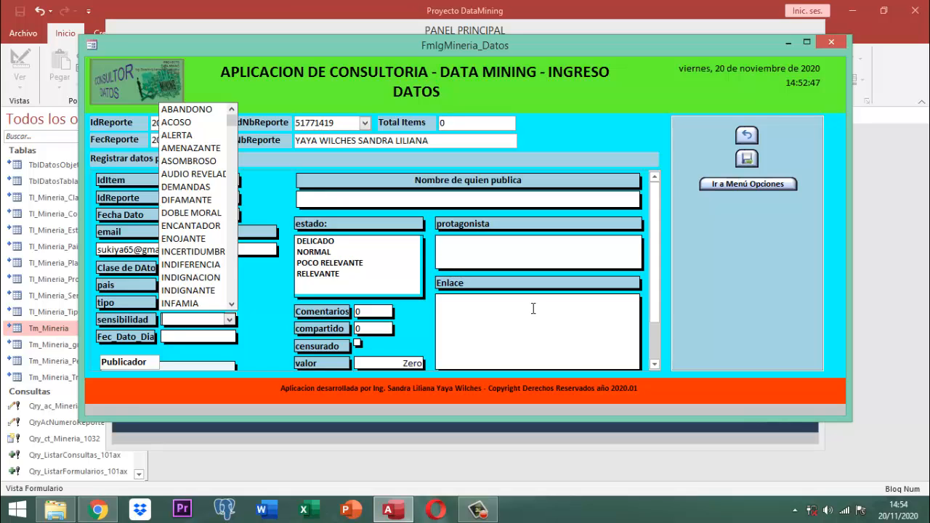
{"action": "key", "text": "Down"}
{"action": "key", "text": "Down"}
{"action": "key", "text": "Down"}
{"action": "key", "text": "Down"}
{"action": "key", "text": "Down"}
{"action": "key", "text": "Down"}
{"action": "key", "text": "Down"}
{"action": "key", "text": "Down"}
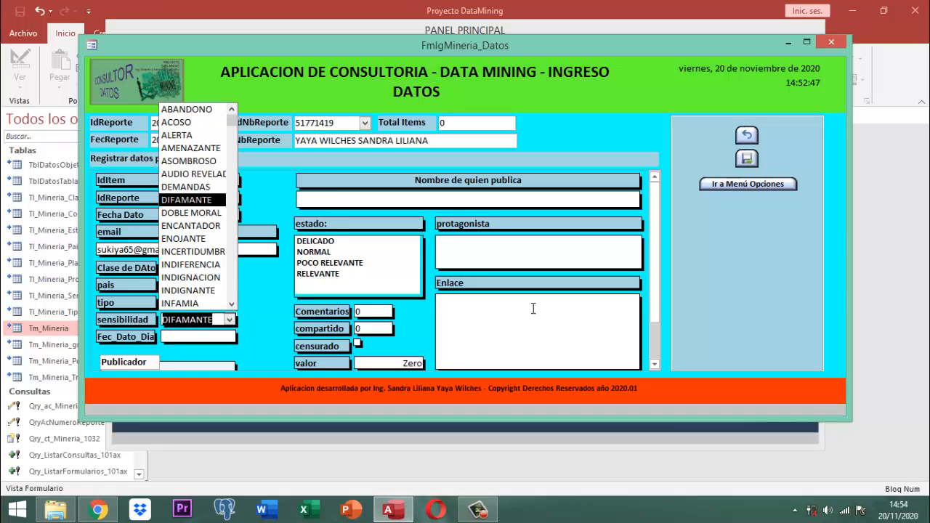
{"action": "key", "text": "Down"}
{"action": "key", "text": "Down"}
{"action": "key", "text": "Down"}
{"action": "key", "text": "Down"}
{"action": "key", "text": "Down"}
{"action": "key", "text": "Down"}
{"action": "key", "text": "Down"}
{"action": "key", "text": "Down"}
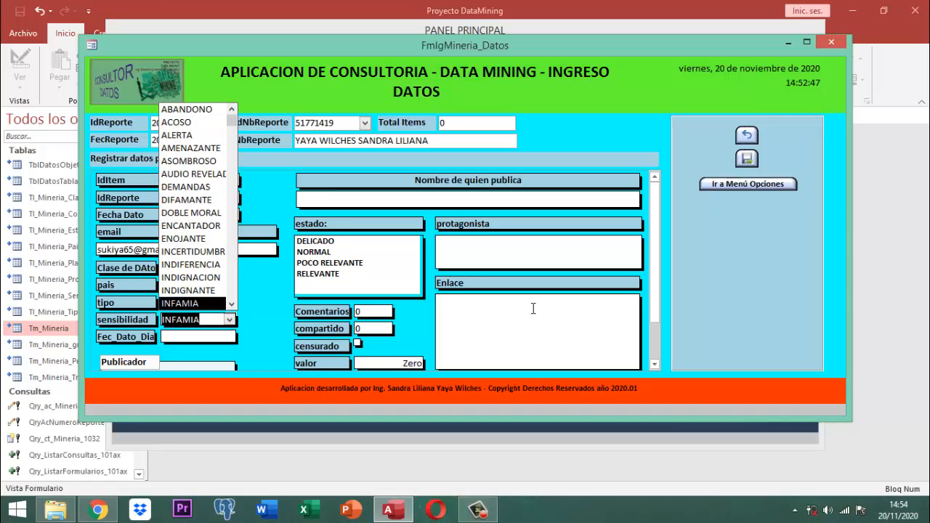
{"action": "key", "text": "Return"}
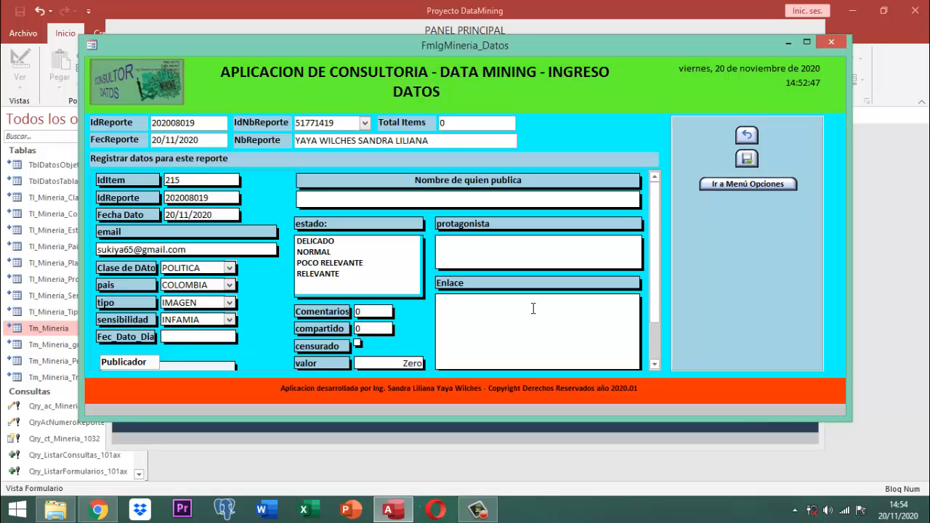
{"action": "type", "text": "20/11/2020"}
{"action": "key", "text": "Tab"}
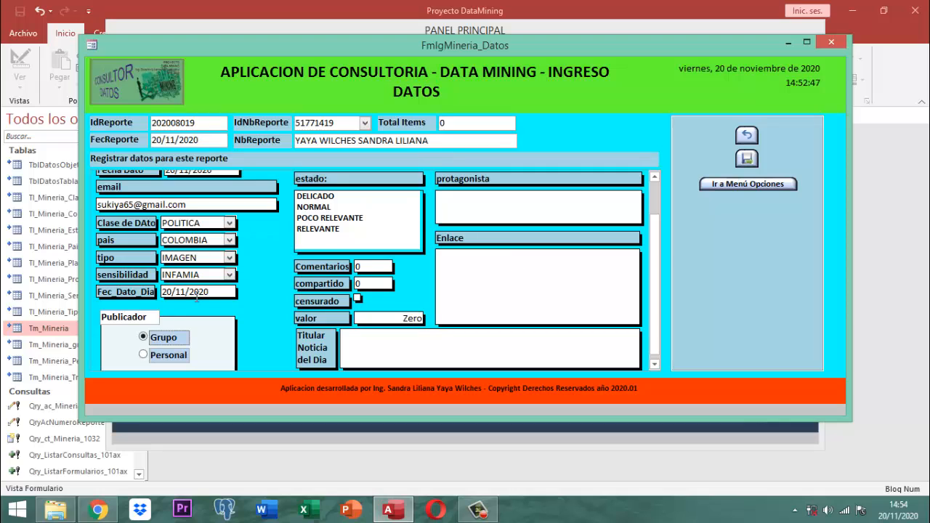
{"action": "left_click", "coordinate": [143, 354]}
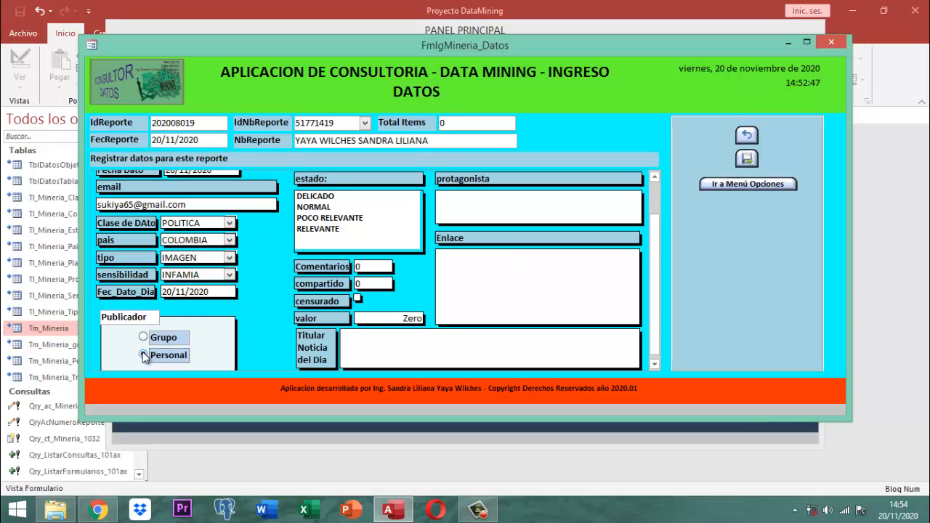
{"action": "key", "text": "Tab"}
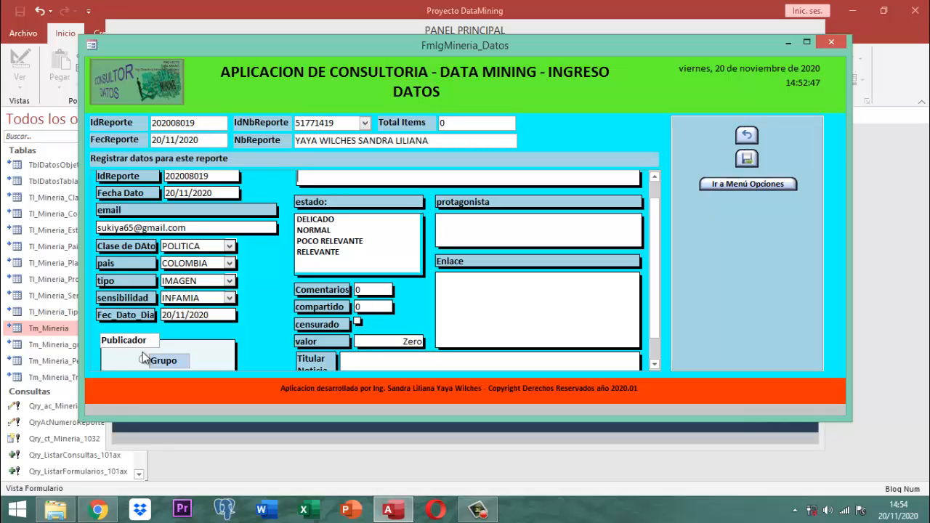
Enter the publisher's name, estado DELICADO, 4 comments and 60 shares
{"action": "type", "text": "F"}
{"action": "key", "text": "Caps_Lock"}
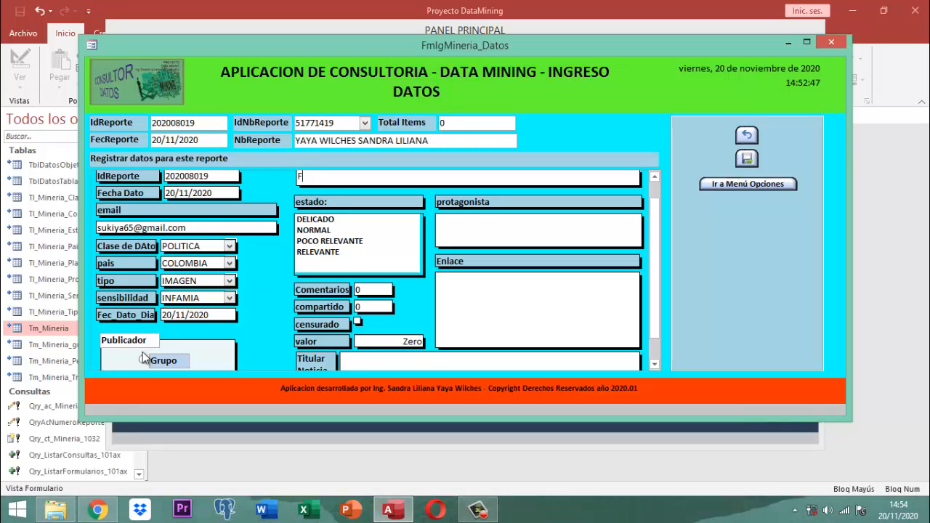
{"action": "type", "text": "ELICIANO VALENCIA"}
{"action": "key", "text": "Tab"}
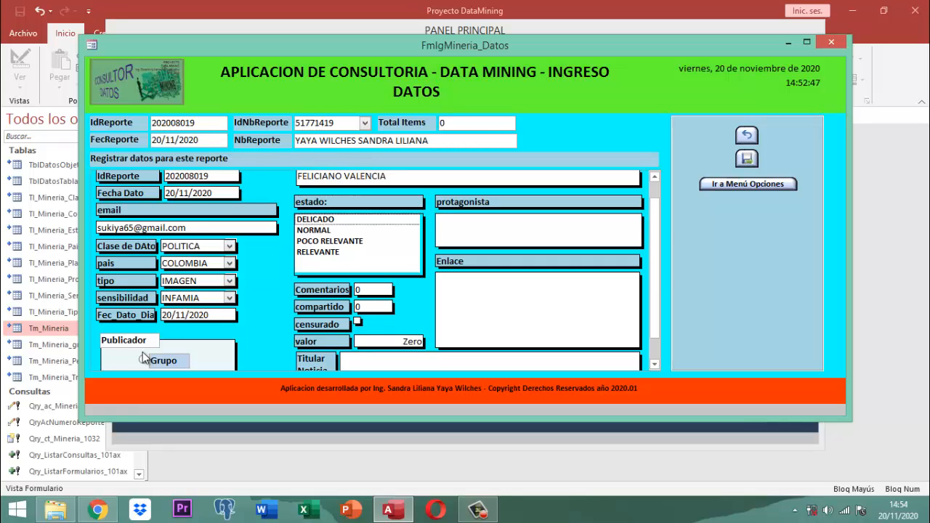
{"action": "key", "text": "Down"}
{"action": "key", "text": "Tab"}
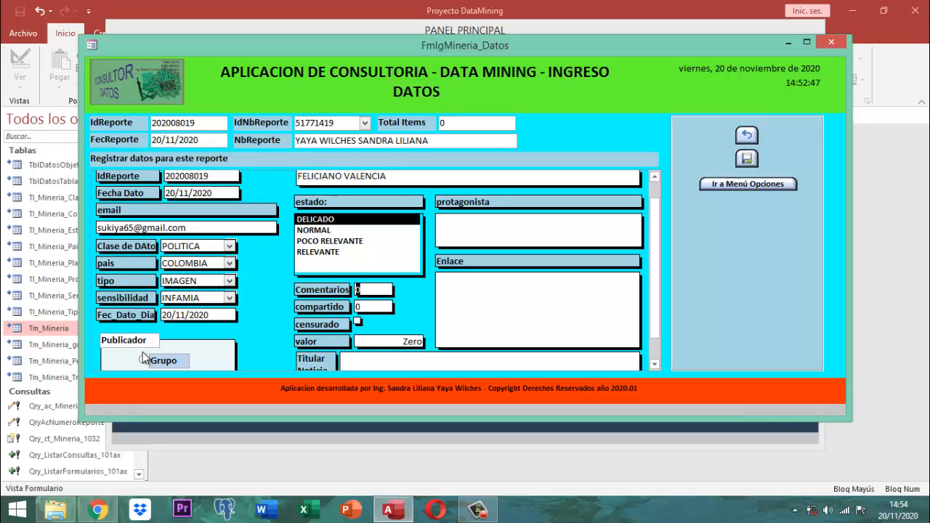
{"action": "type", "text": "4"}
{"action": "key", "text": "Tab"}
{"action": "type", "text": "60"}
{"action": "key", "text": "Tab"}
{"action": "key", "text": "Tab"}
{"action": "key", "text": "Tab"}
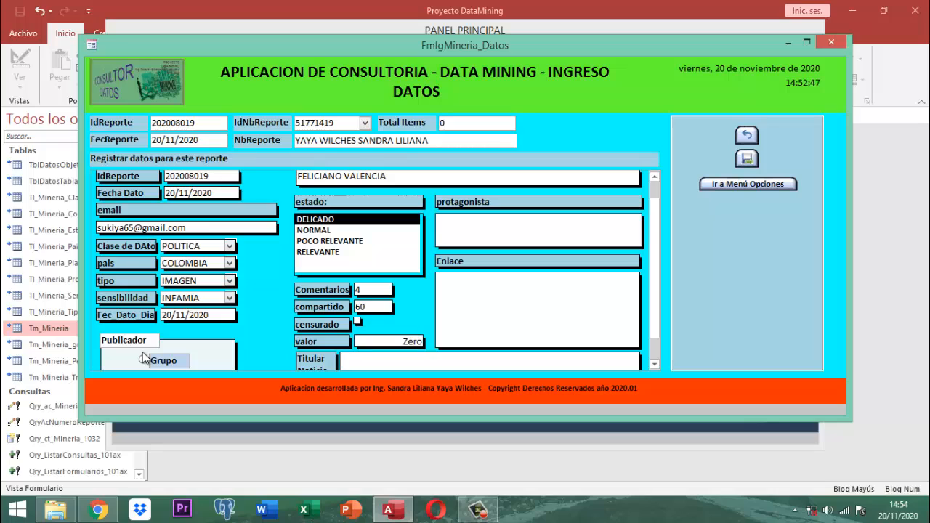
Enter the senator protagonist with '- ETNIAS' and set the Enlace to TWETTER
{"action": "type", "text": "SENADOR - FELICINO"}
{"action": "key", "text": "BackSpace"}
{"action": "key", "text": "BackSpace"}
{"action": "key", "text": "BackSpace"}
{"action": "type", "text": "IANO"}
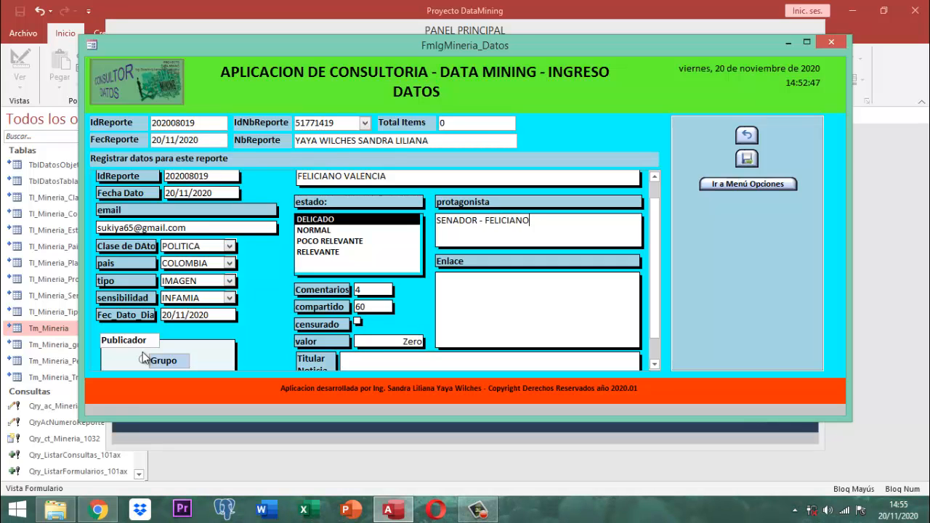
{"action": "type", "text": " VALENC"}
{"action": "type", "text": "- ETNIAS"}
{"action": "key", "text": "Tab"}
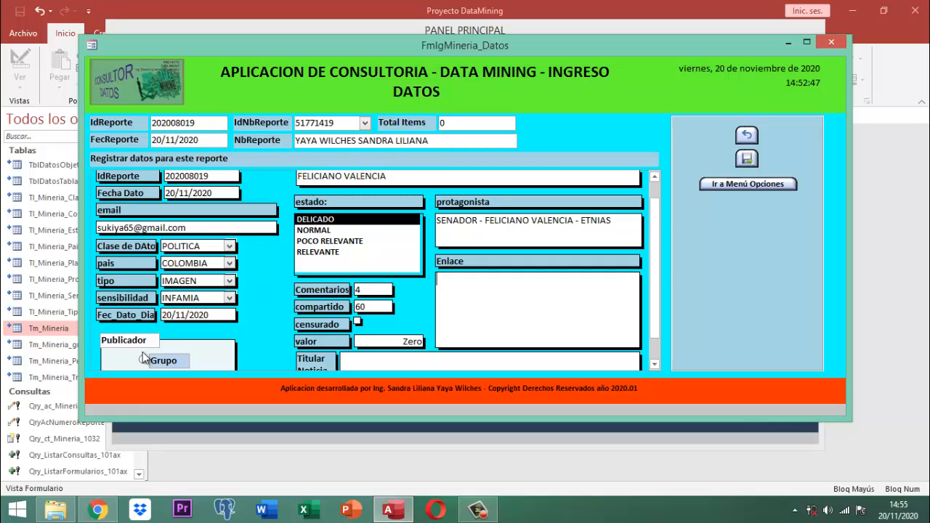
{"action": "type", "text": "TWEE"}
{"action": "key", "text": "BackSpace"}
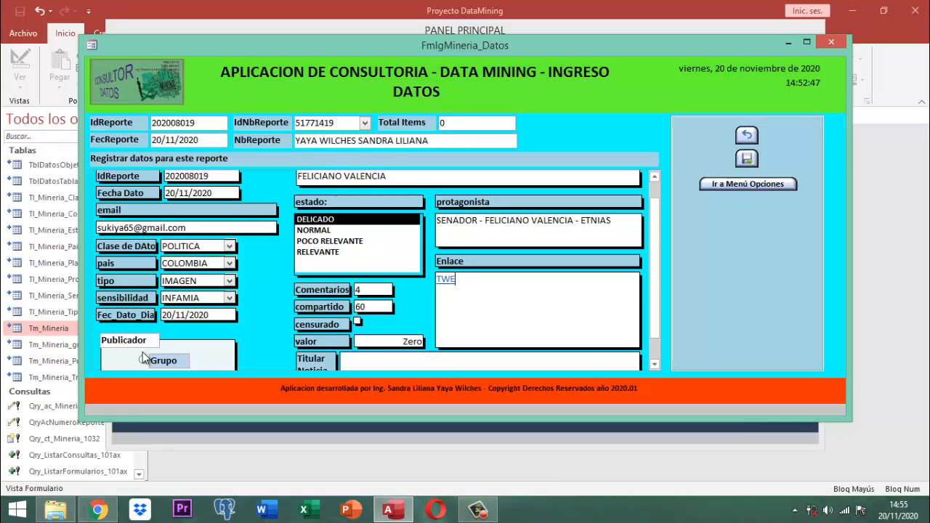
{"action": "type", "text": "TTER"}
{"action": "scroll", "coordinate": [142, 356], "scroll_direction": "down", "scroll_amount": 1}
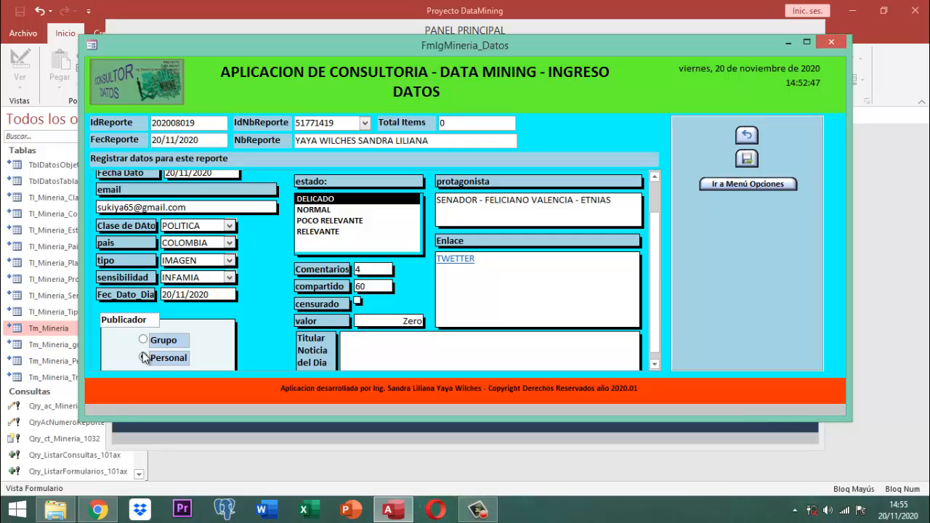
Type the comptroller-election headline, save the item and report counter, and close the form
{"action": "type", "text": "ELECCION DE CONTRALO"}
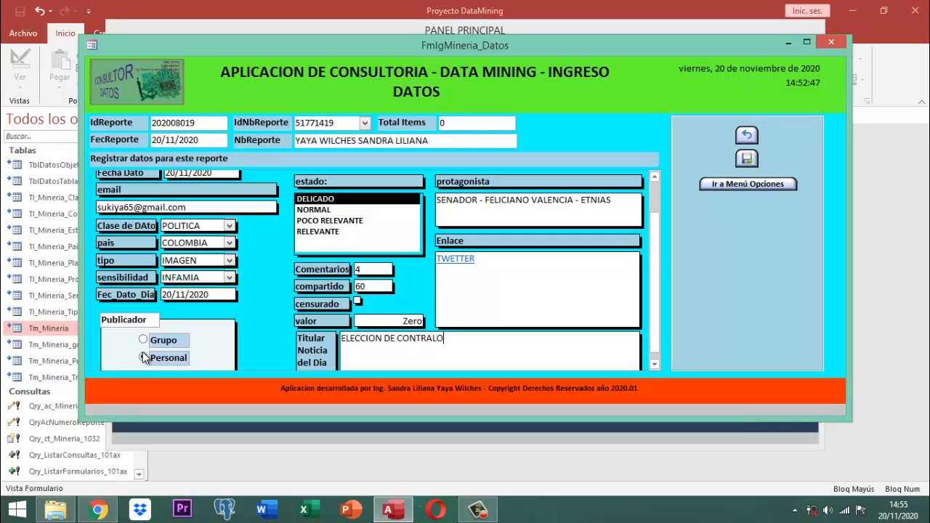
{"action": "type", "text": "R ANDRES CASTRO "}
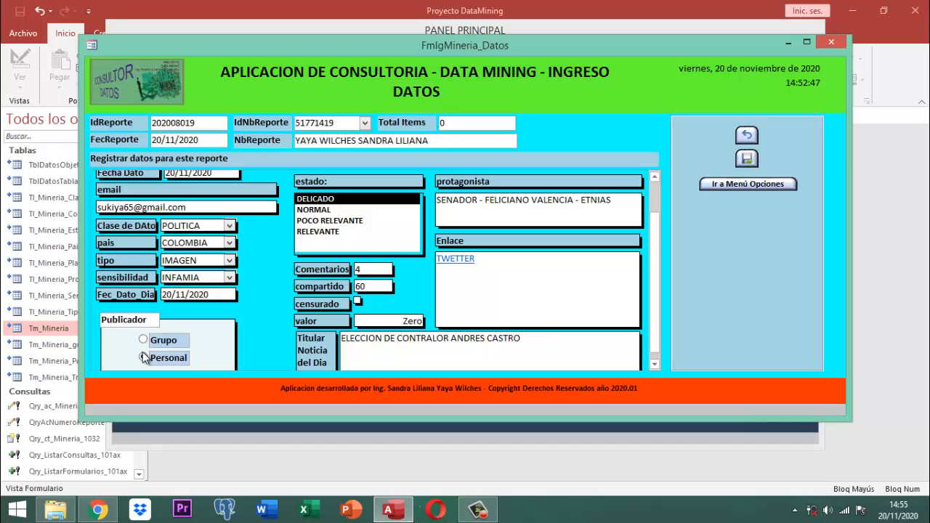
{"action": "type", "text": "ES "}
{"action": "type", "text": "INPROC"}
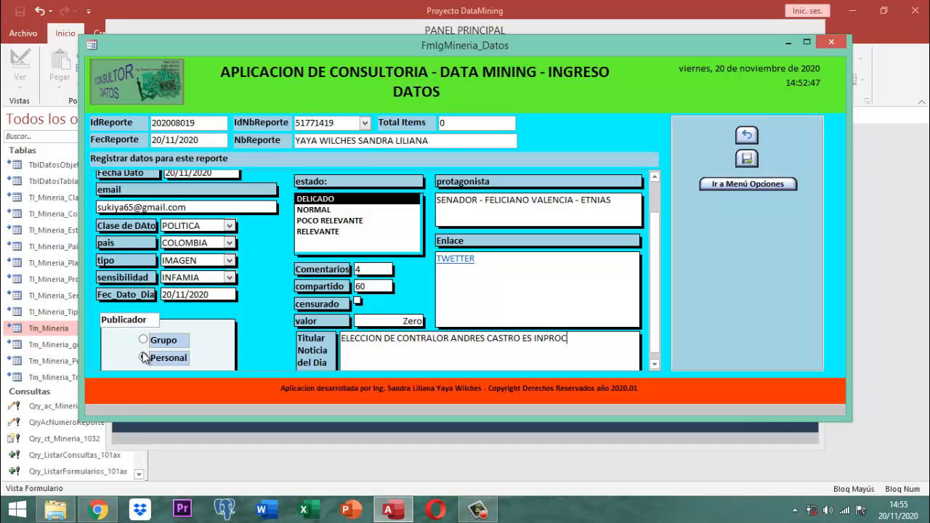
{"action": "type", "text": "EDENTE POR TAPAR CORRU"}
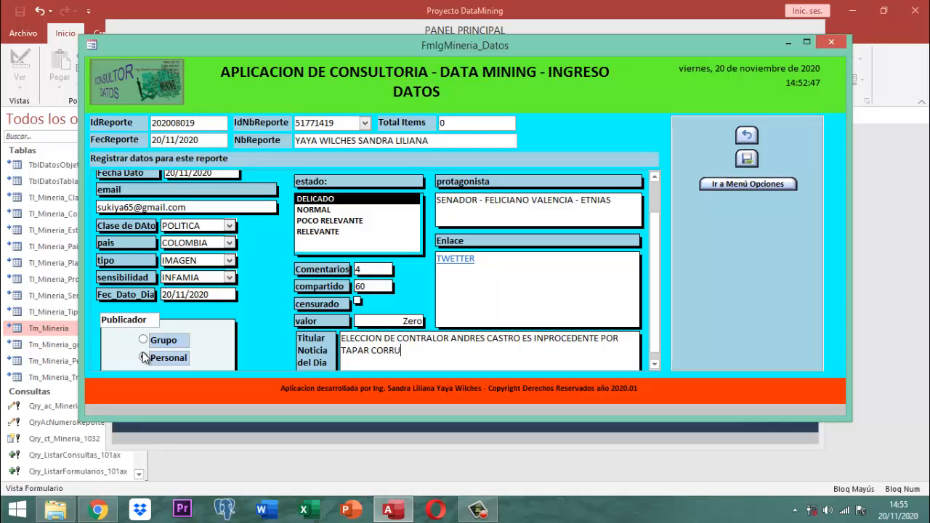
{"action": "type", "text": "PCION E"}
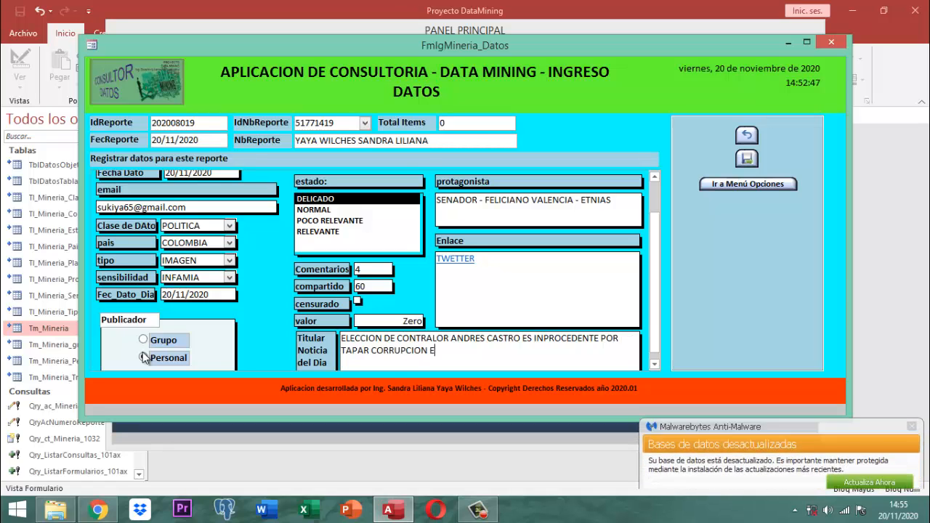
{"action": "type", "text": "NRIQUE PEÑA"}
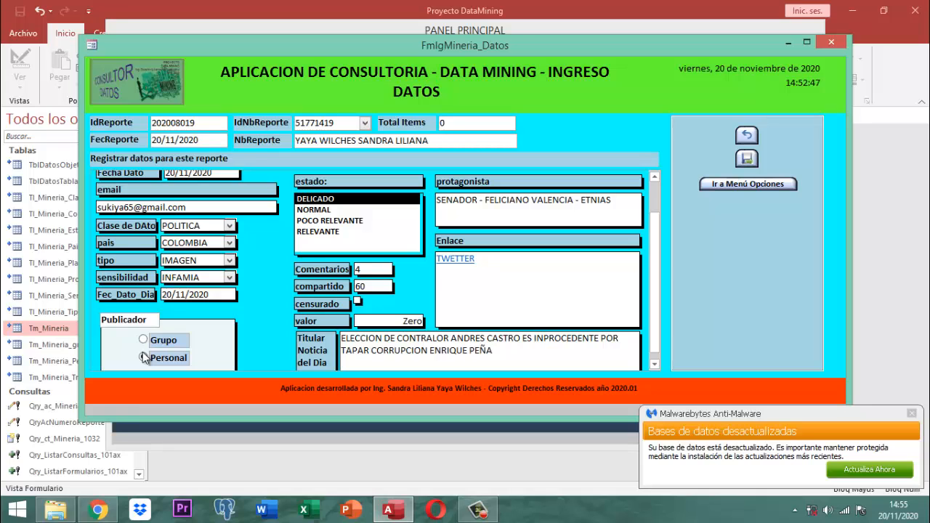
{"action": "type", "text": "LOSA"}
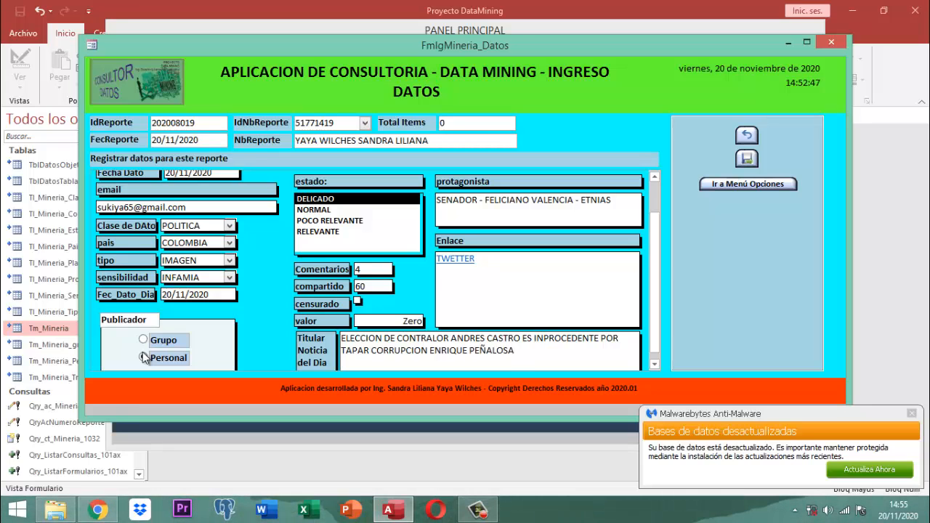
{"action": "key", "text": "Tab"}
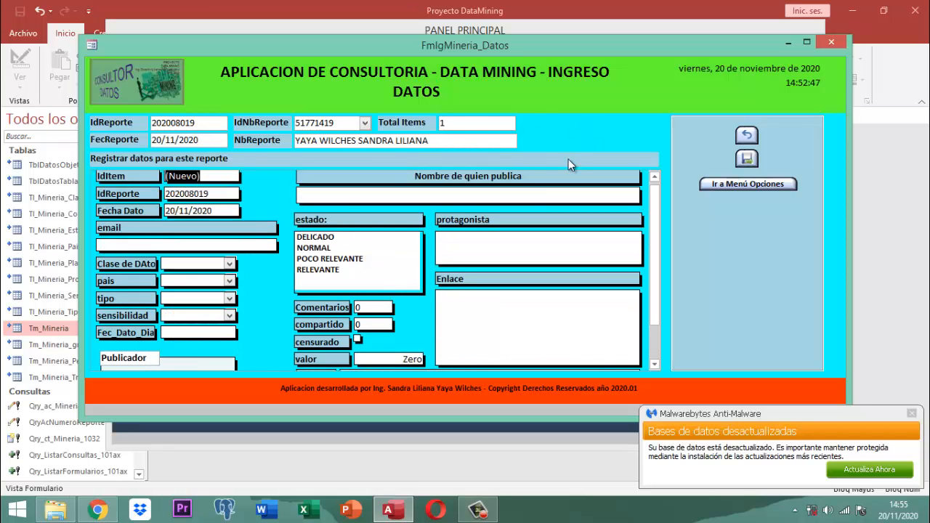
{"action": "left_click", "coordinate": [748, 158]}
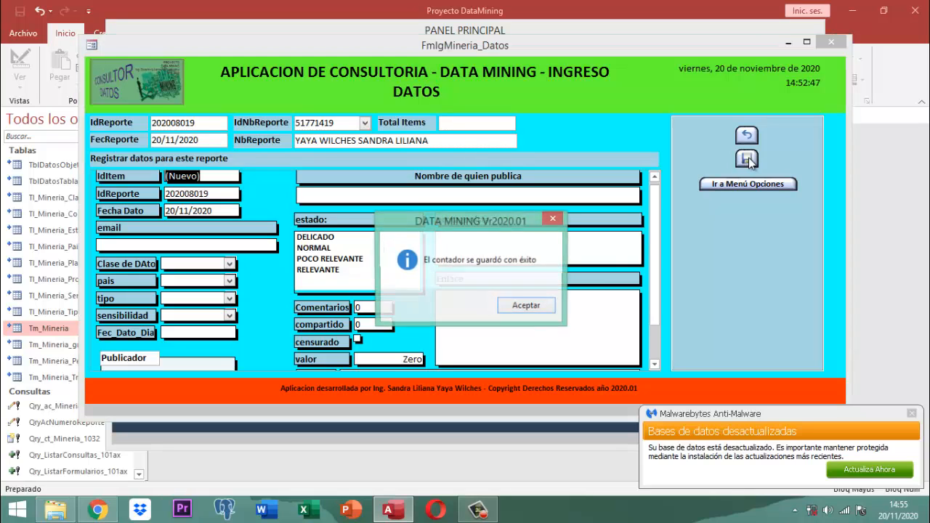
{"action": "left_click", "coordinate": [529, 306]}
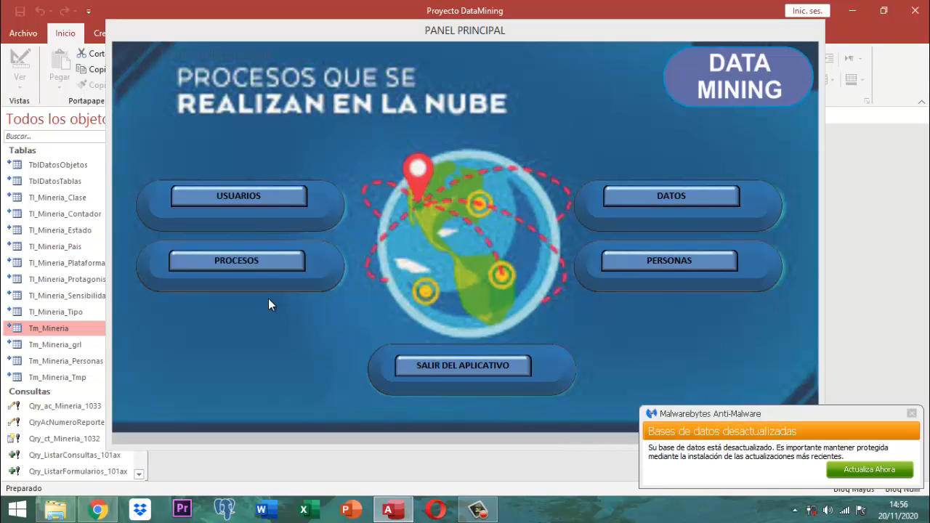
Run Actualizar Tm_mineria_old a Tm_mineria_new from OTROS PROCESOS, confirm Sí, then close the menu
{"action": "left_click", "coordinate": [249, 261]}
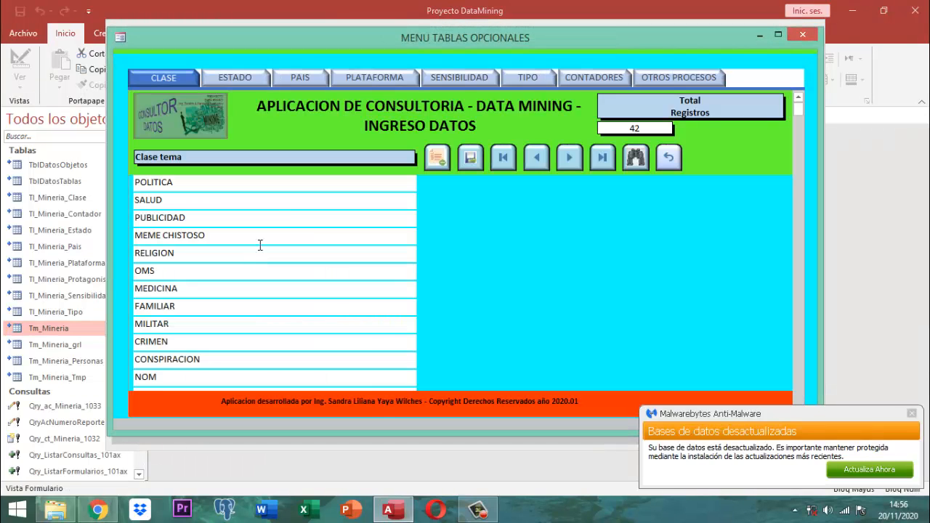
{"action": "left_click", "coordinate": [649, 82]}
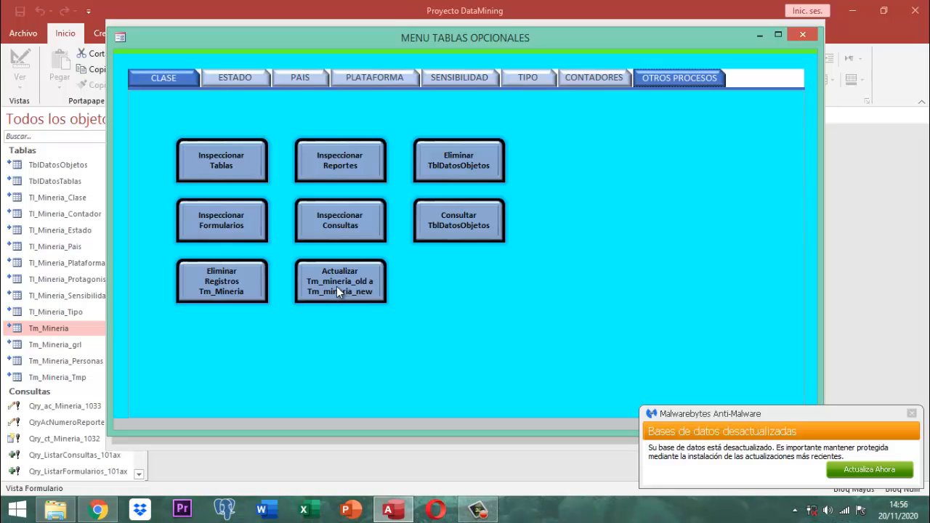
{"action": "left_click", "coordinate": [336, 287]}
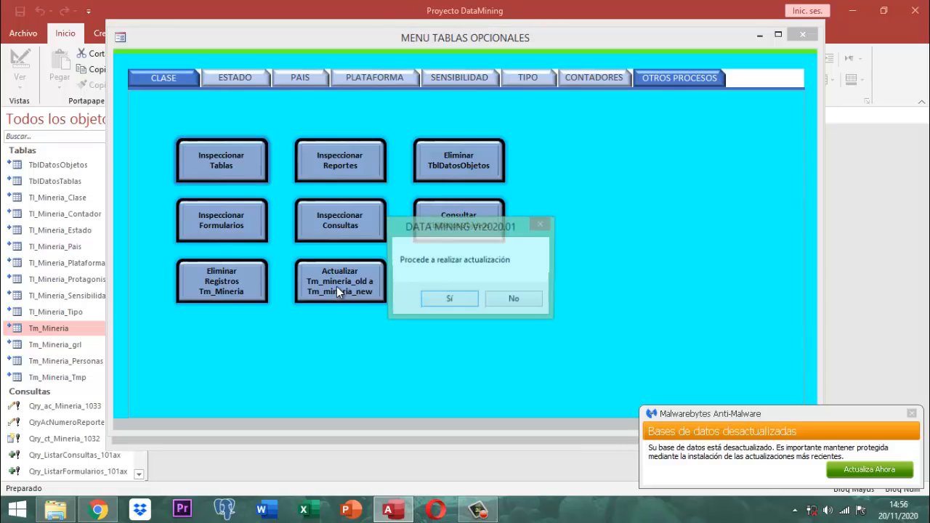
{"action": "left_click", "coordinate": [449, 299]}
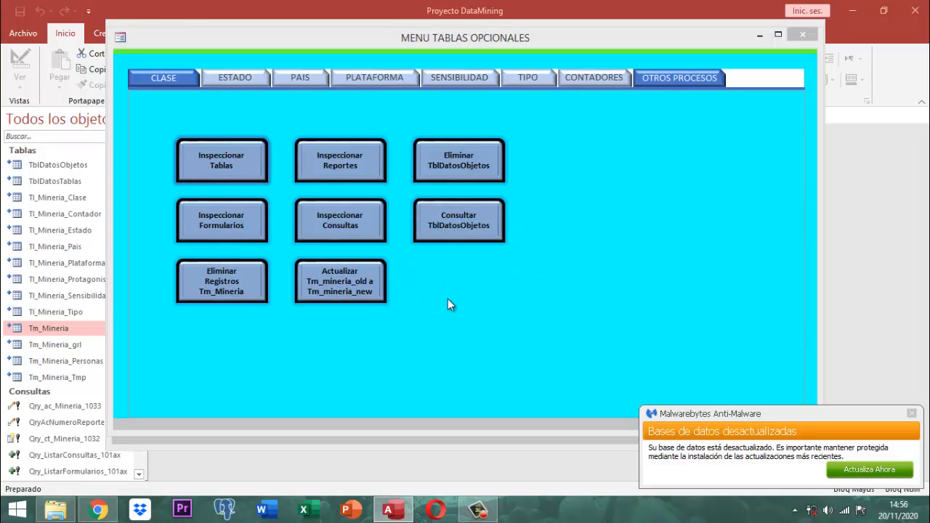
{"action": "left_click", "coordinate": [500, 309]}
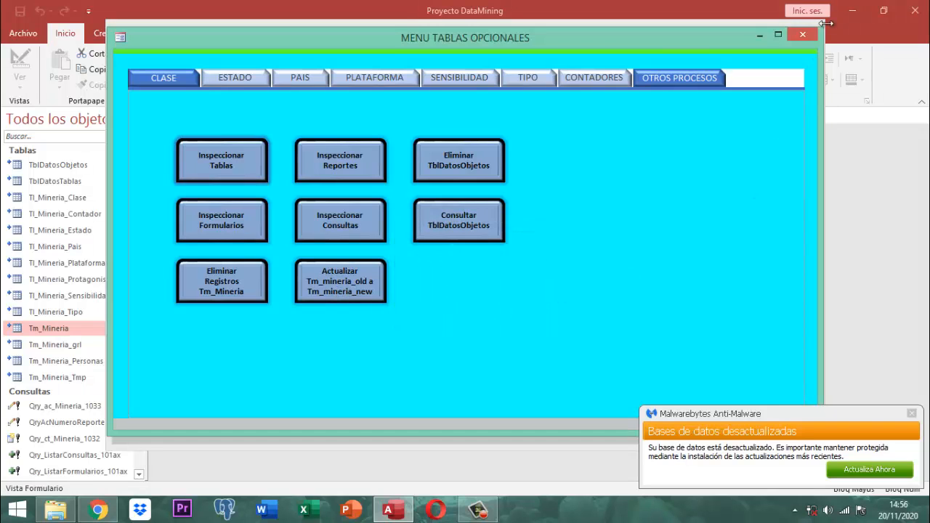
{"action": "left_click", "coordinate": [804, 35]}
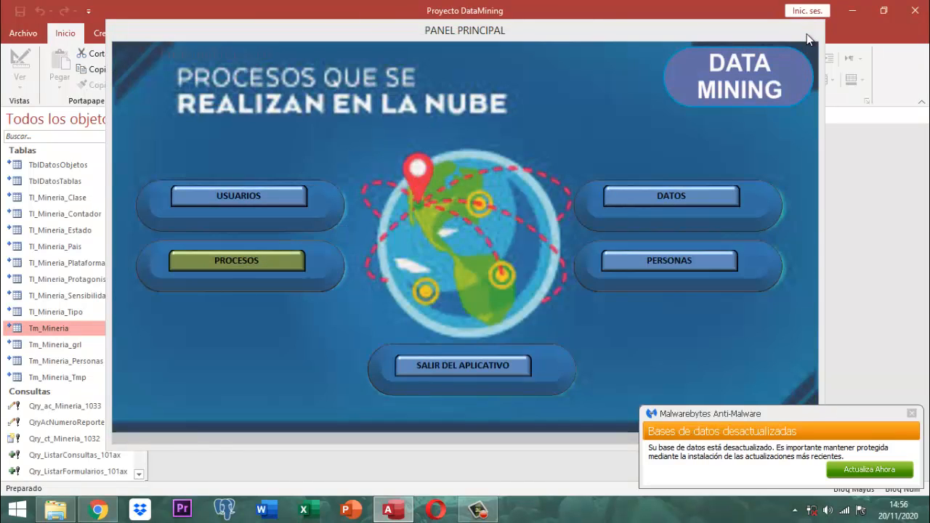
Quit the application and reopen Proyecto DataMining from the versiones Base Datos folder
{"action": "left_click", "coordinate": [474, 370]}
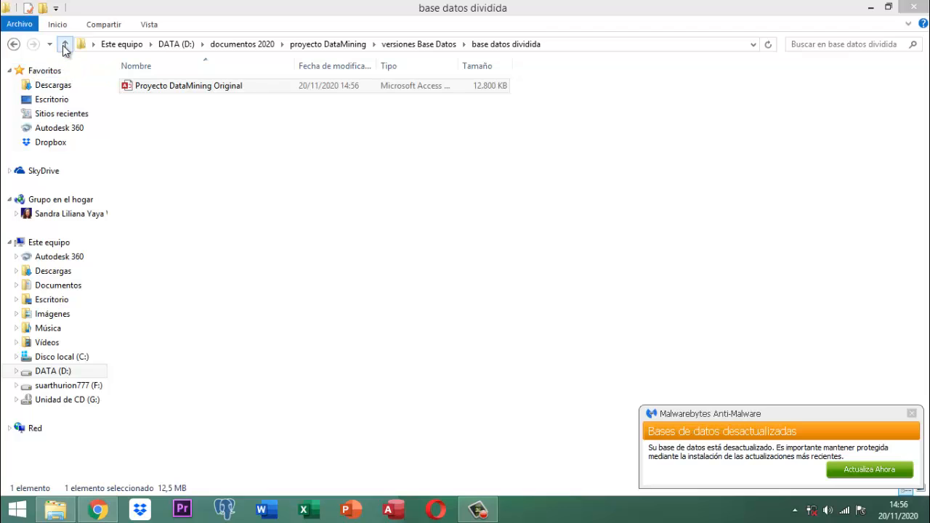
{"action": "left_click", "coordinate": [65, 44]}
{"action": "left_click", "coordinate": [162, 117]}
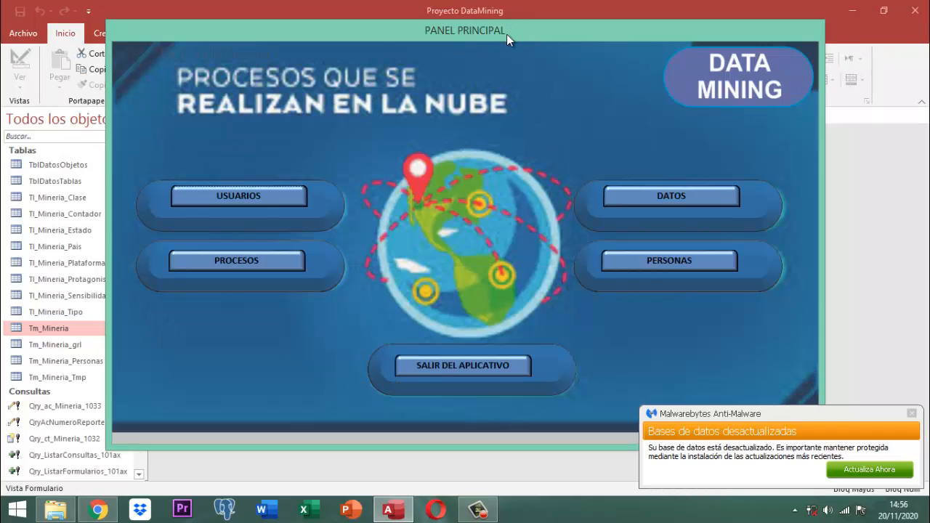
Close the PANEL PRINCIPAL form and open the Tm_Mineria table
{"action": "right_click", "coordinate": [506, 34]}
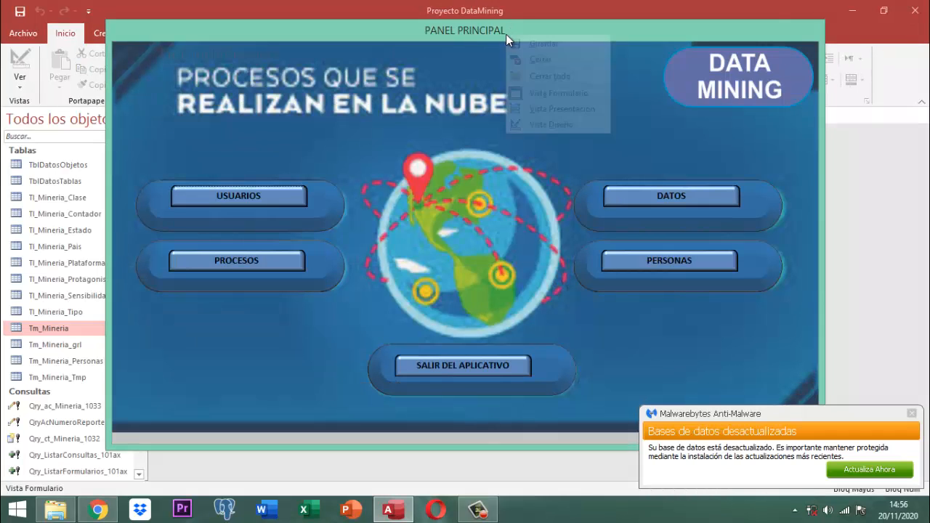
{"action": "left_click", "coordinate": [517, 60]}
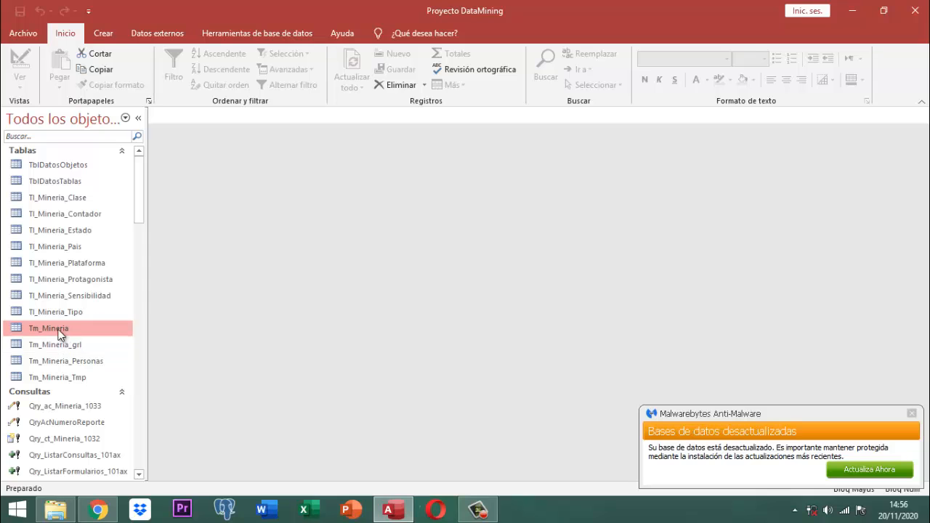
{"action": "double_click", "coordinate": [60, 331]}
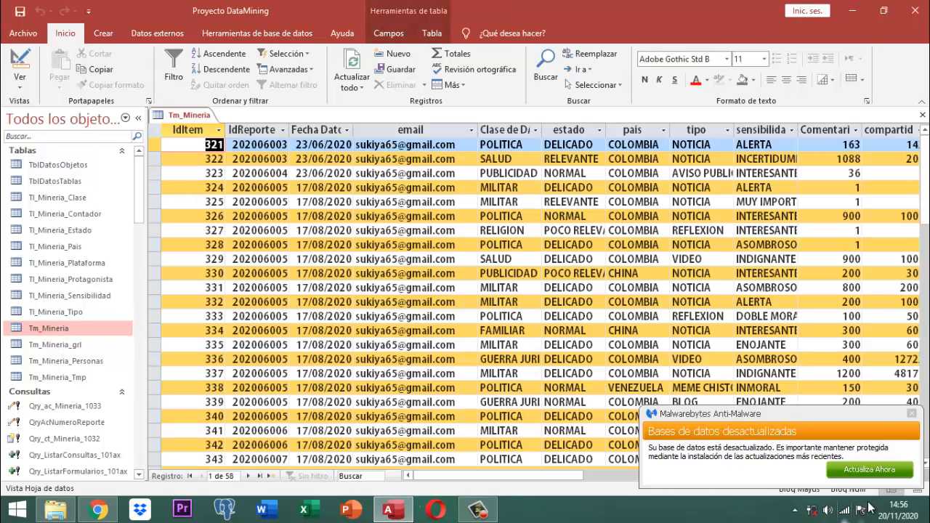
Scroll Tm_Mineria to the new TWETTER record, check its publisher type, then close the table
{"action": "left_click", "coordinate": [911, 417]}
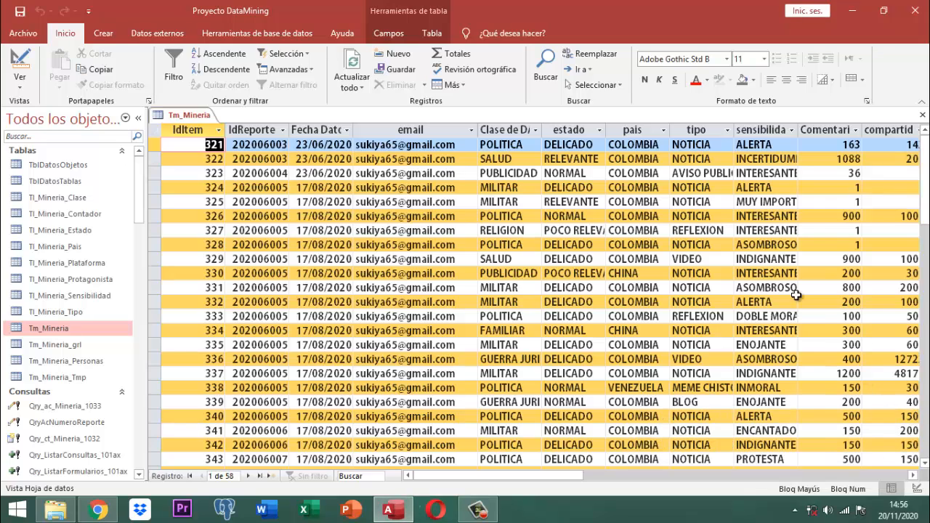
{"action": "left_click", "coordinate": [914, 476]}
{"action": "left_click", "coordinate": [914, 477]}
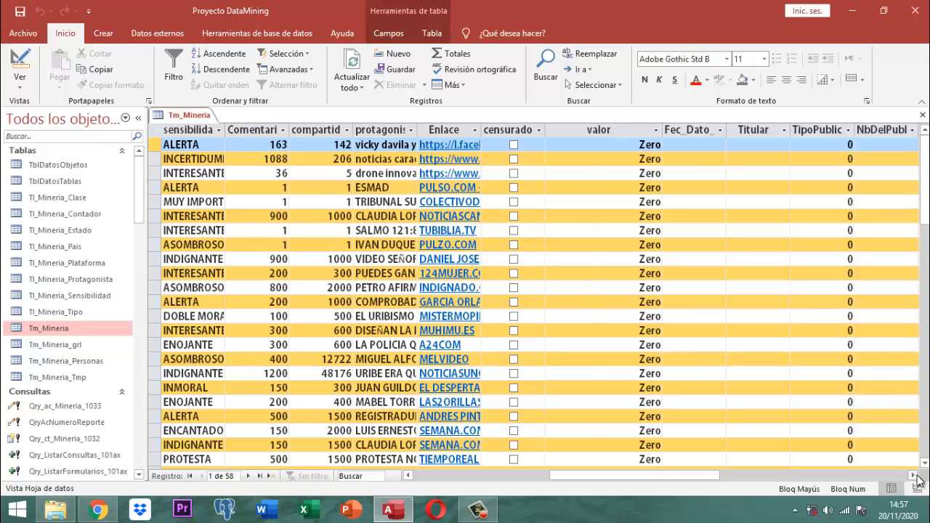
{"action": "left_click", "coordinate": [914, 476]}
{"action": "left_click", "coordinate": [914, 476]}
{"action": "scroll", "coordinate": [804, 348], "scroll_direction": "down", "scroll_amount": 15}
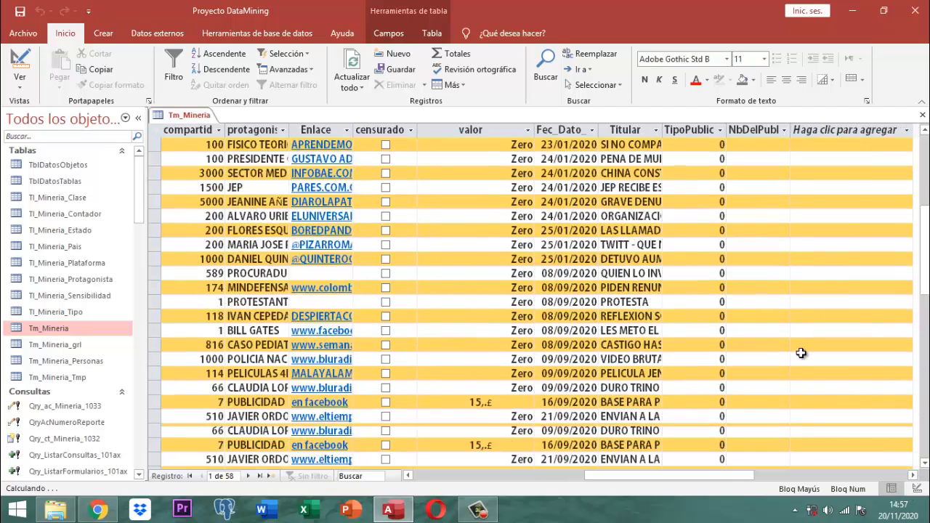
{"action": "scroll", "coordinate": [803, 356], "scroll_direction": "down", "scroll_amount": 1}
{"action": "scroll", "coordinate": [801, 354], "scroll_direction": "up", "scroll_amount": 4}
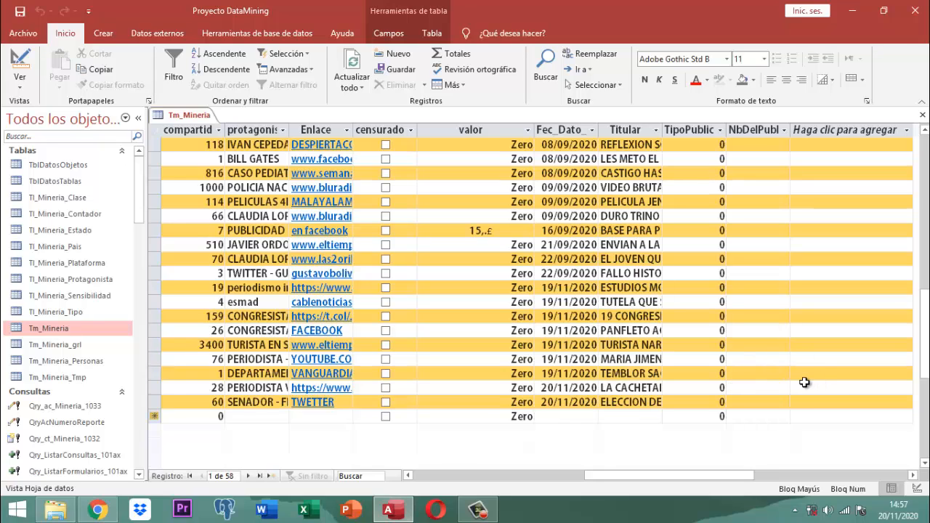
{"action": "left_click", "coordinate": [694, 405]}
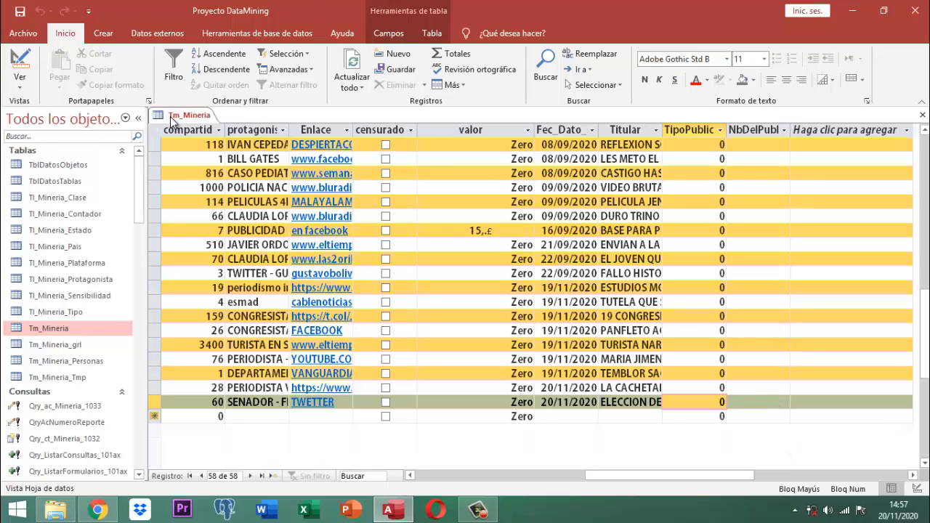
{"action": "right_click", "coordinate": [173, 121]}
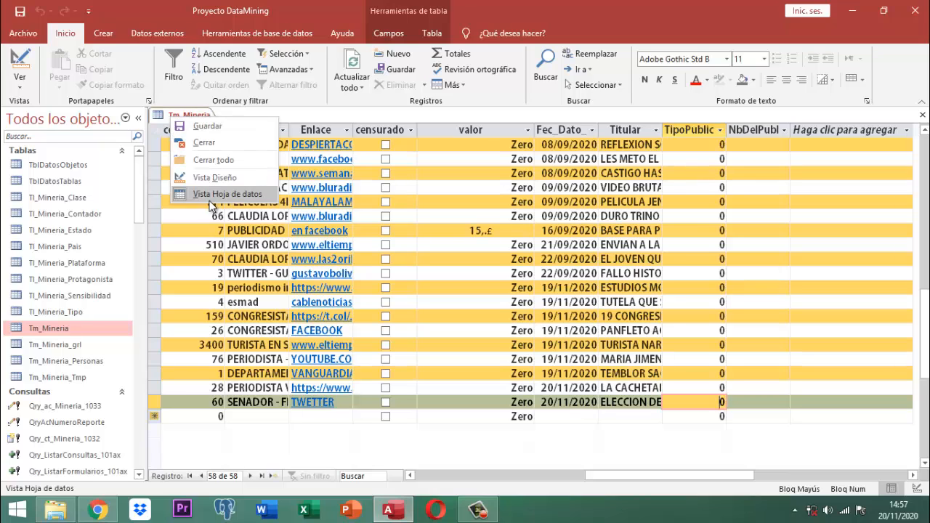
{"action": "left_click", "coordinate": [202, 146]}
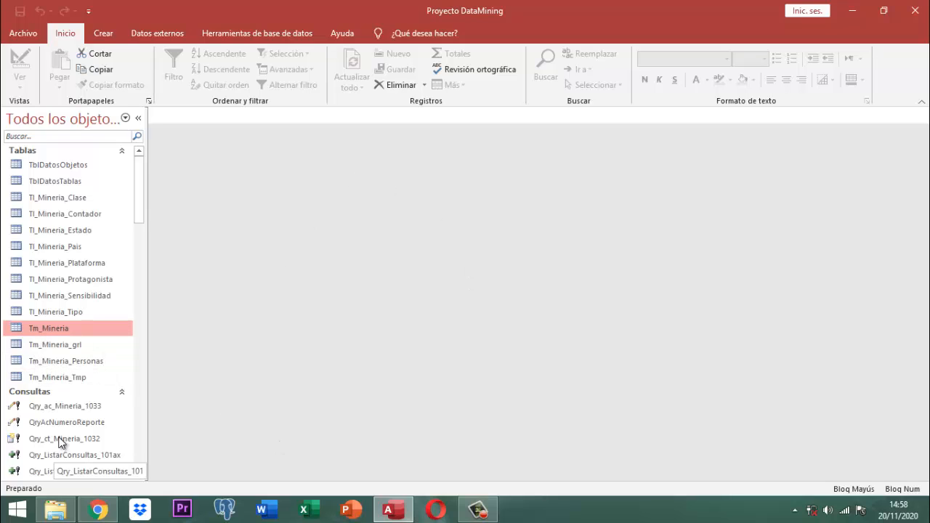
Open the FmPanelPrincipal form from the navigation pane
{"action": "scroll", "coordinate": [145, 286], "scroll_direction": "down", "scroll_amount": 8}
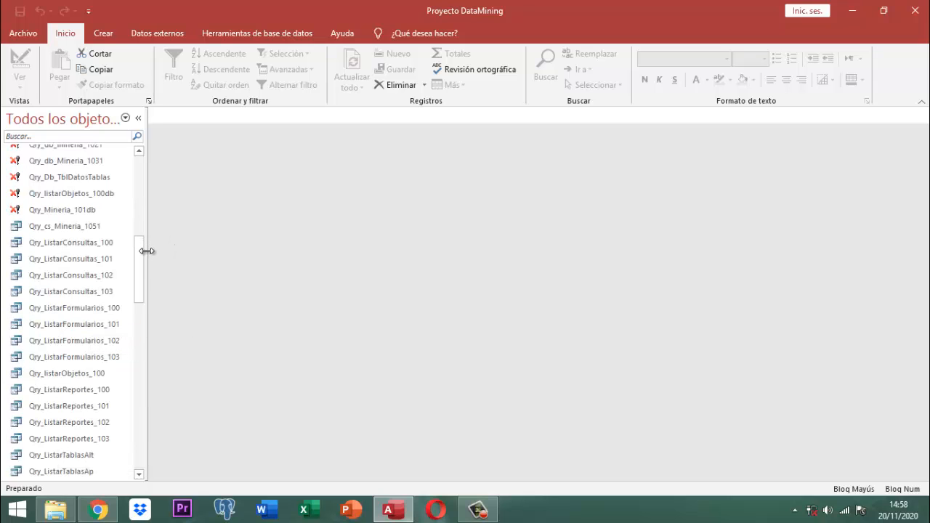
{"action": "left_click_drag", "start_coordinate": [142, 256], "coordinate": [153, 375]}
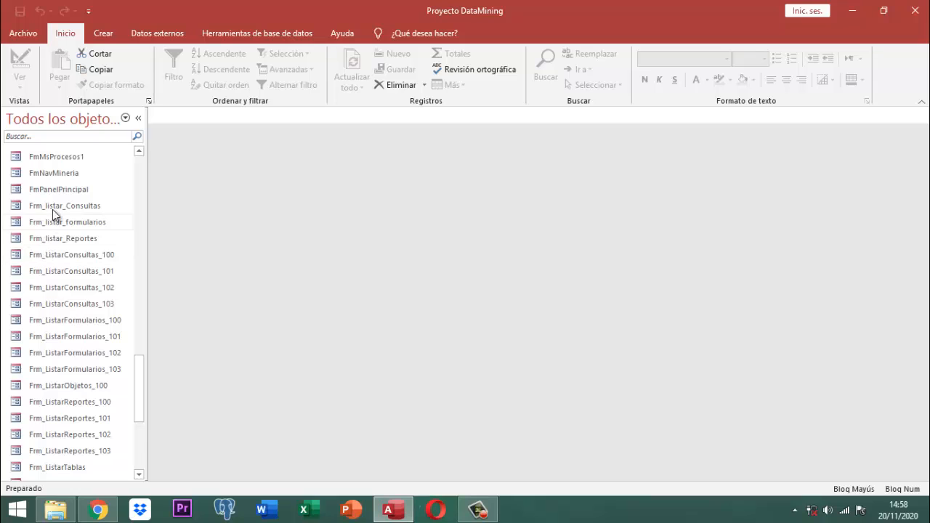
{"action": "double_click", "coordinate": [58, 191]}
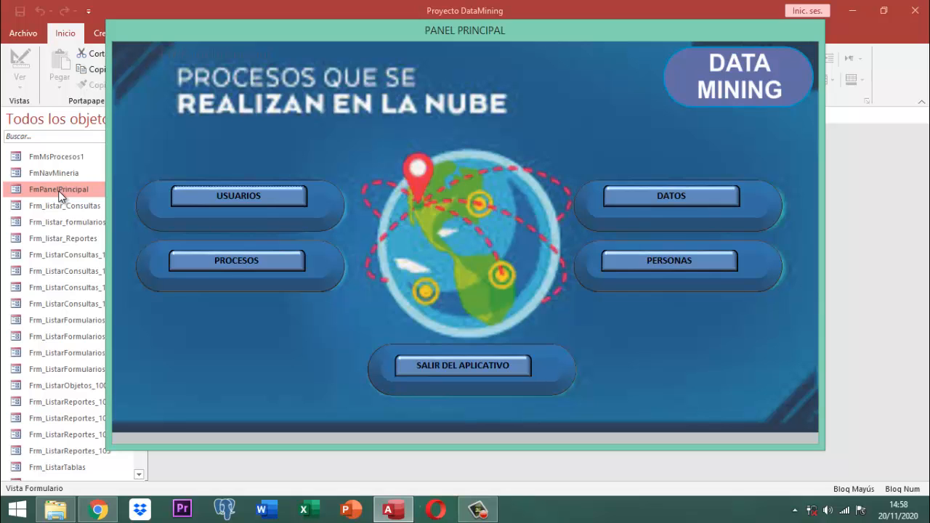
Run Eliminar Registros Tm_Mineria under Otros Procesos, confirm with Sí, then close the optional tables menu
{"action": "left_click", "coordinate": [216, 266]}
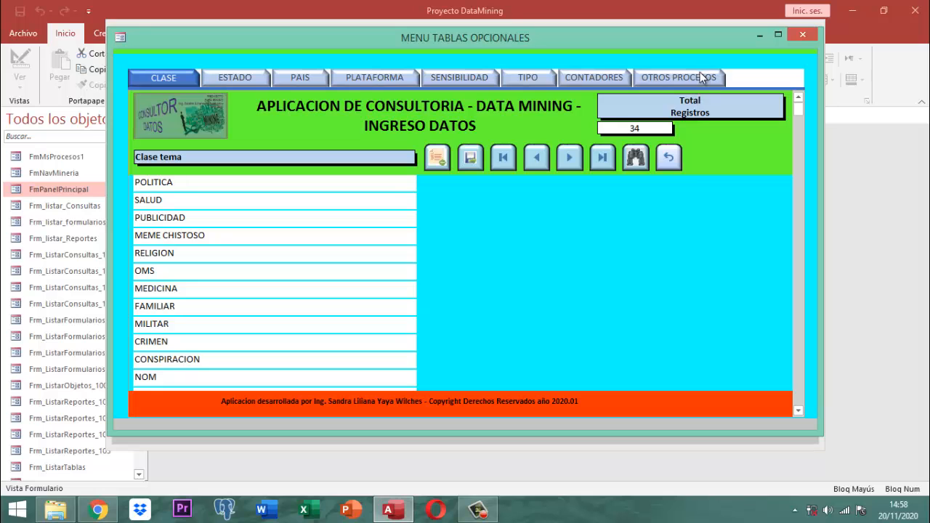
{"action": "left_click", "coordinate": [694, 83]}
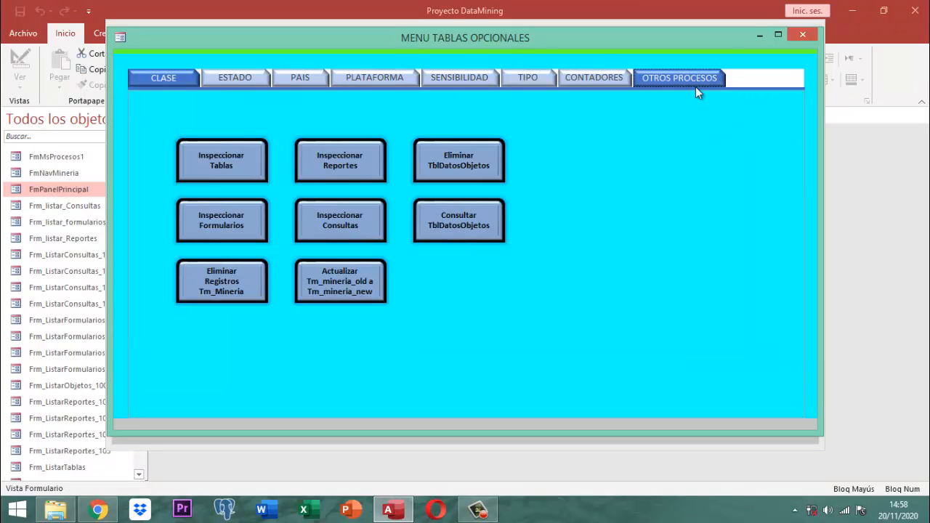
{"action": "left_click", "coordinate": [231, 280]}
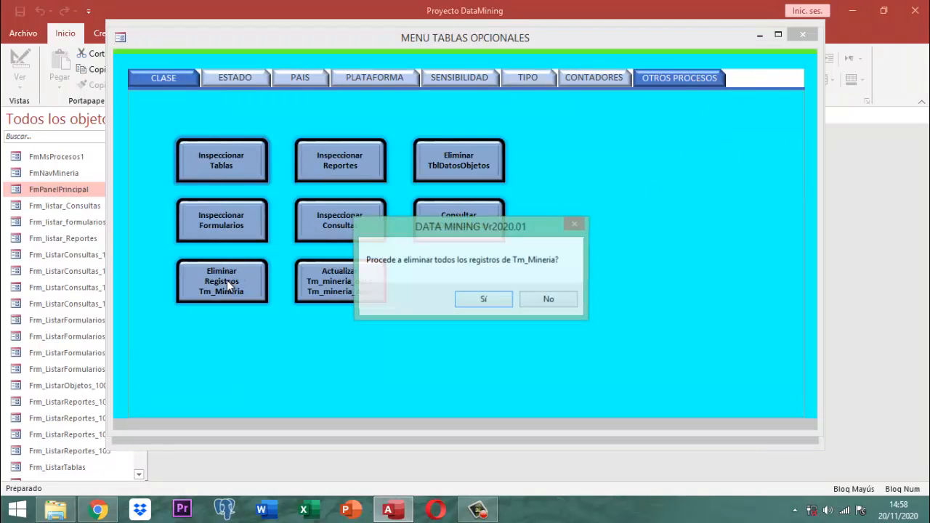
{"action": "left_click", "coordinate": [480, 301]}
{"action": "left_click", "coordinate": [501, 307]}
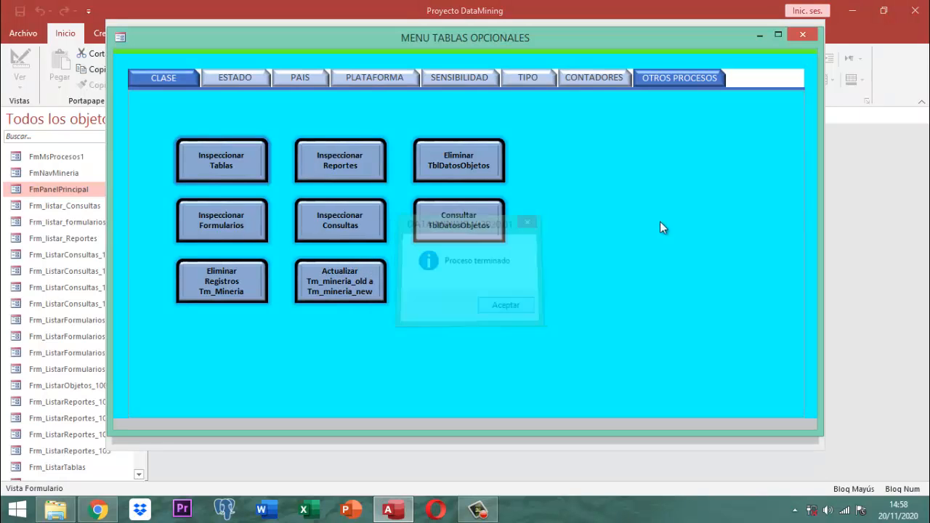
{"action": "left_click", "coordinate": [802, 34]}
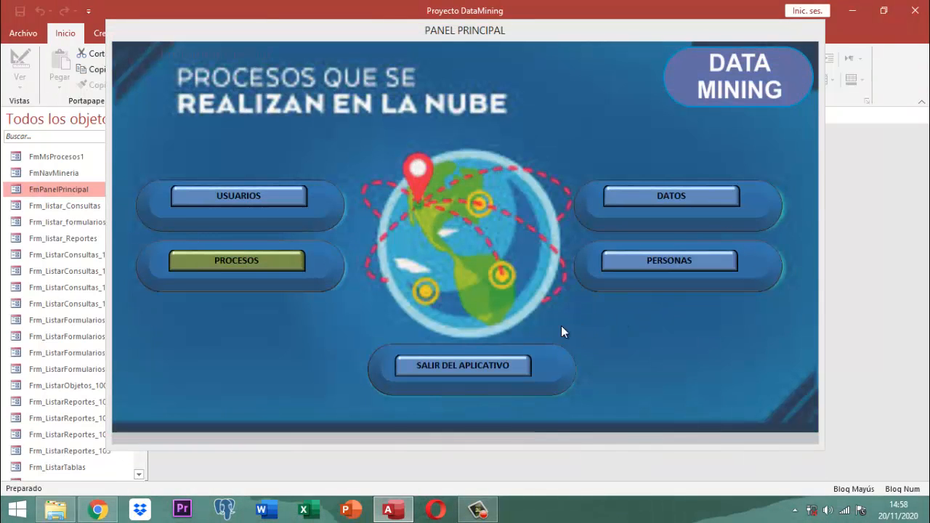
{"action": "left_click", "coordinate": [445, 366]}
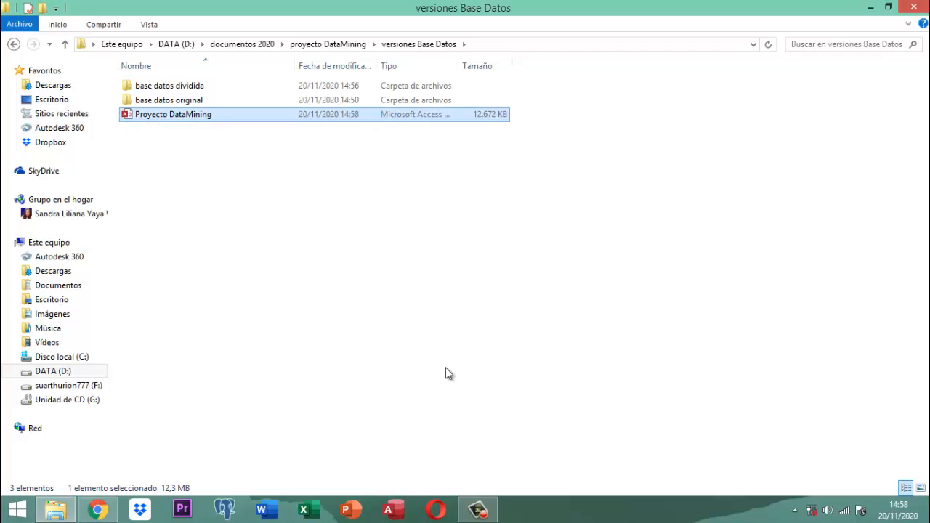
{"action": "double_click", "coordinate": [175, 88]}
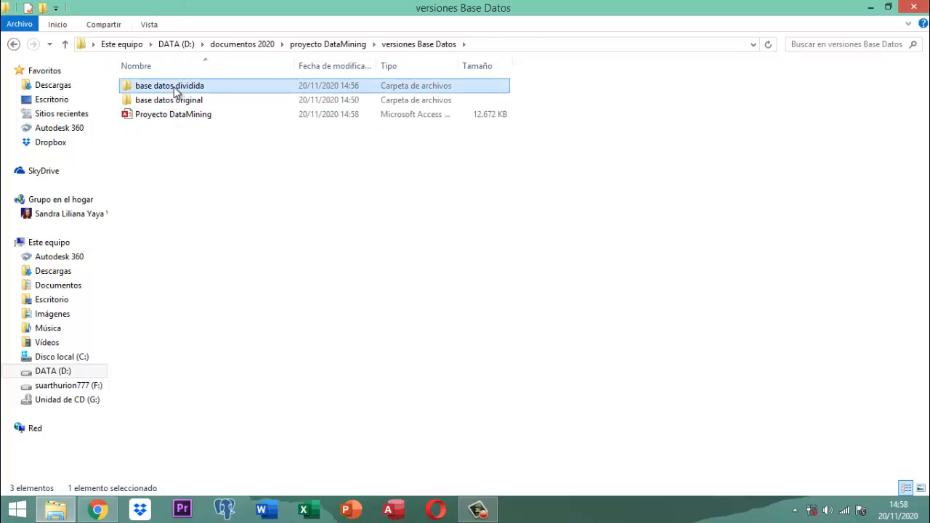
{"action": "left_click", "coordinate": [175, 87]}
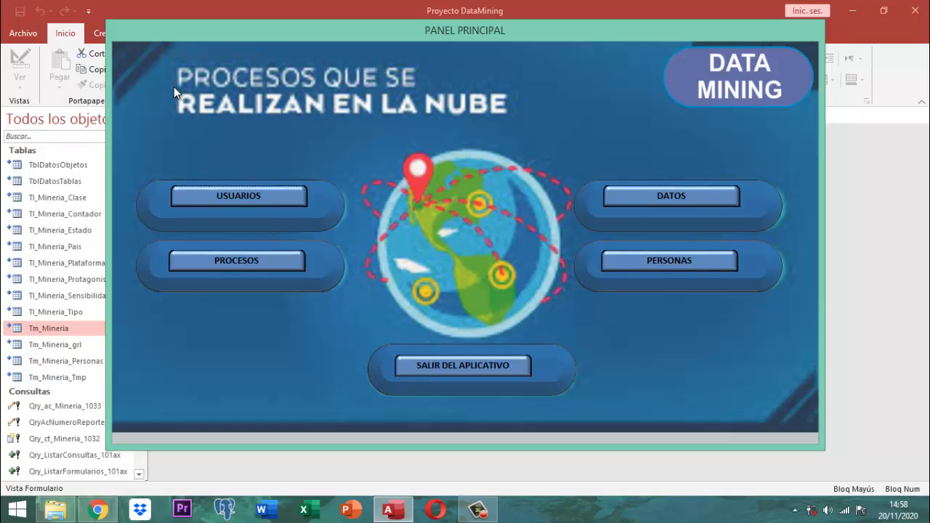
Close the Panel Principal form and open Qry_Mineria_101ax in Design View
{"action": "right_click", "coordinate": [468, 27]}
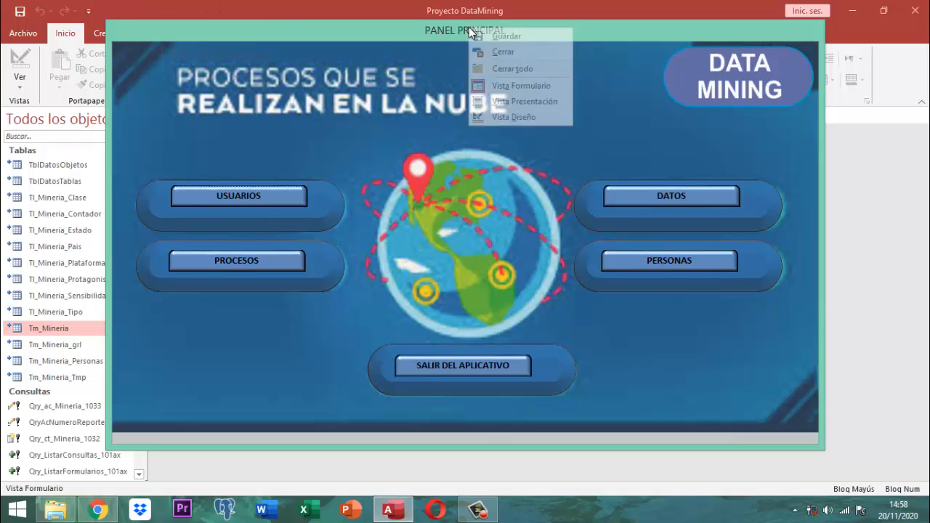
{"action": "left_click", "coordinate": [495, 48]}
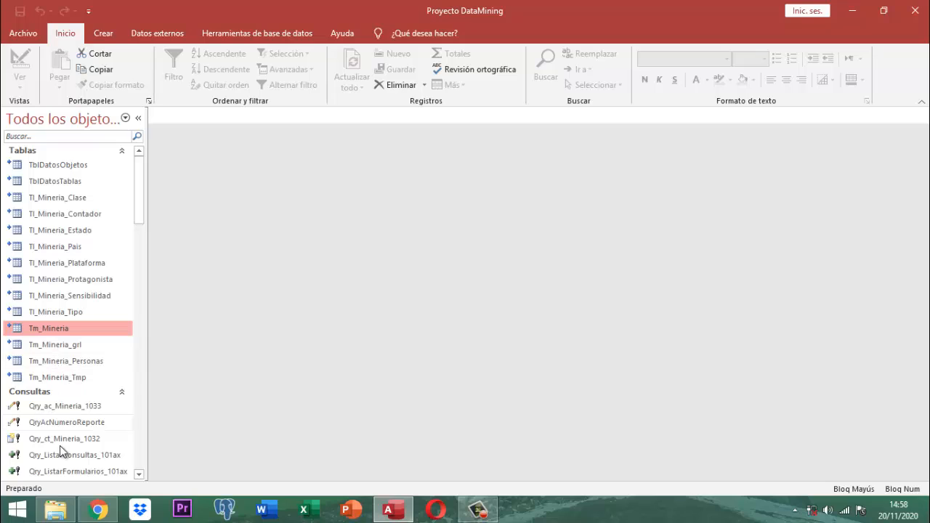
{"action": "left_click", "coordinate": [138, 475]}
{"action": "left_click", "coordinate": [138, 474]}
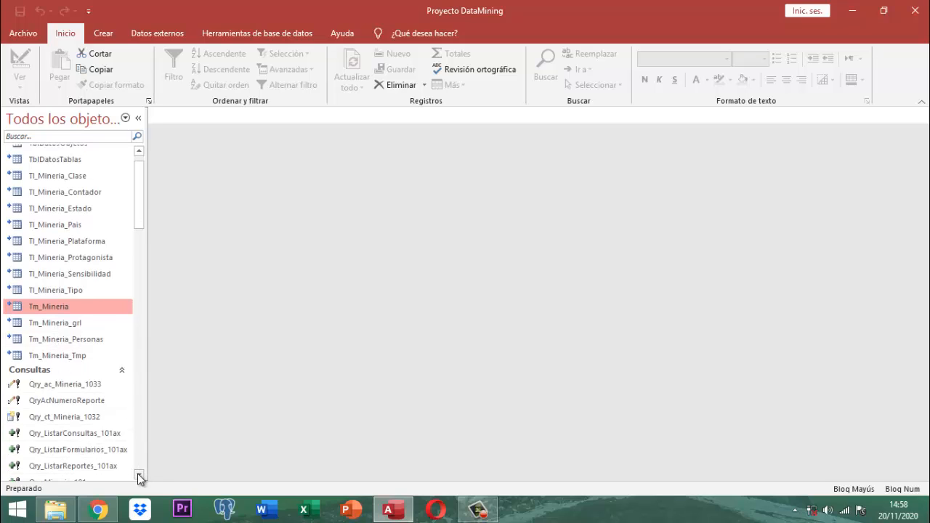
{"action": "left_click", "coordinate": [138, 473]}
{"action": "left_click", "coordinate": [137, 474]}
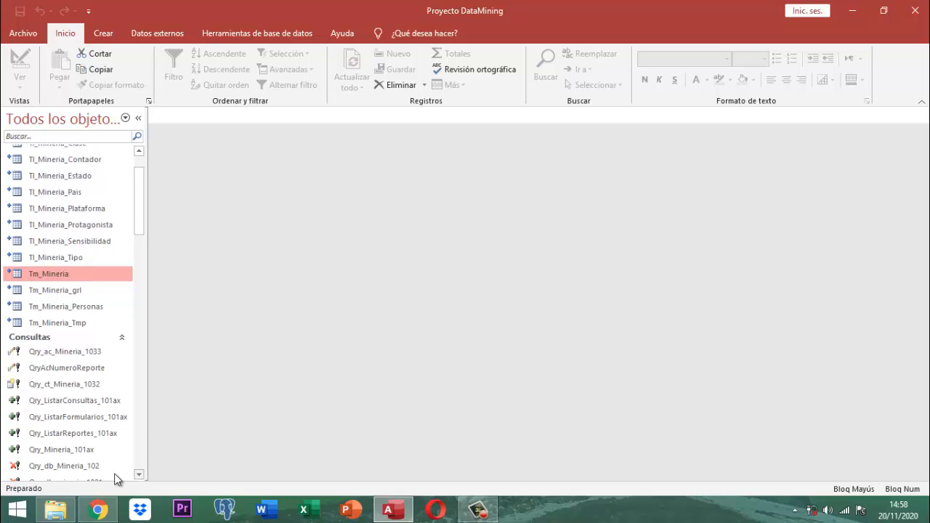
{"action": "left_click", "coordinate": [75, 453]}
{"action": "right_click", "coordinate": [72, 453]}
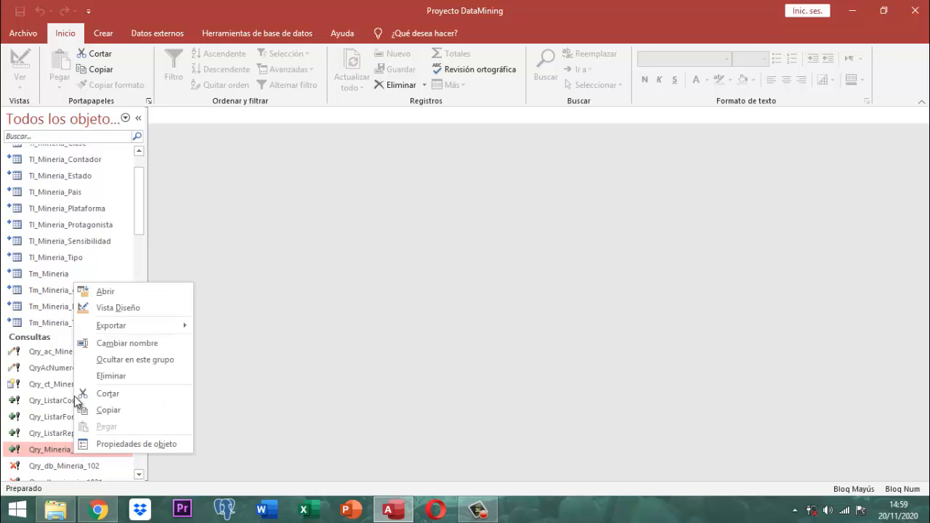
{"action": "left_click", "coordinate": [108, 308]}
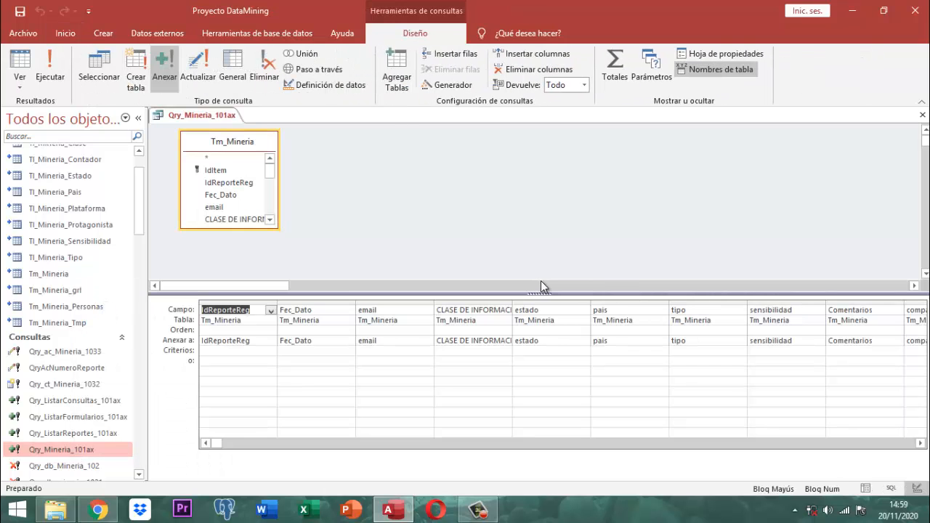
Add the TipoPublicacion and NbDelPublicante fields as new columns in the query grid
{"action": "left_click", "coordinate": [921, 444]}
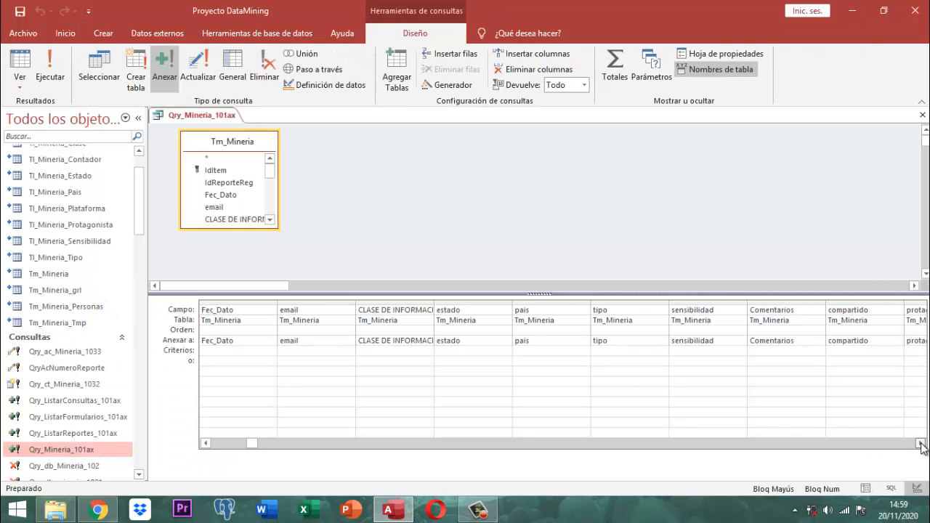
{"action": "left_click", "coordinate": [921, 444]}
{"action": "left_click", "coordinate": [921, 444]}
{"action": "left_click", "coordinate": [921, 445]}
{"action": "left_click", "coordinate": [921, 444]}
{"action": "left_click", "coordinate": [921, 445]}
{"action": "left_click", "coordinate": [920, 444]}
{"action": "left_click", "coordinate": [921, 445]}
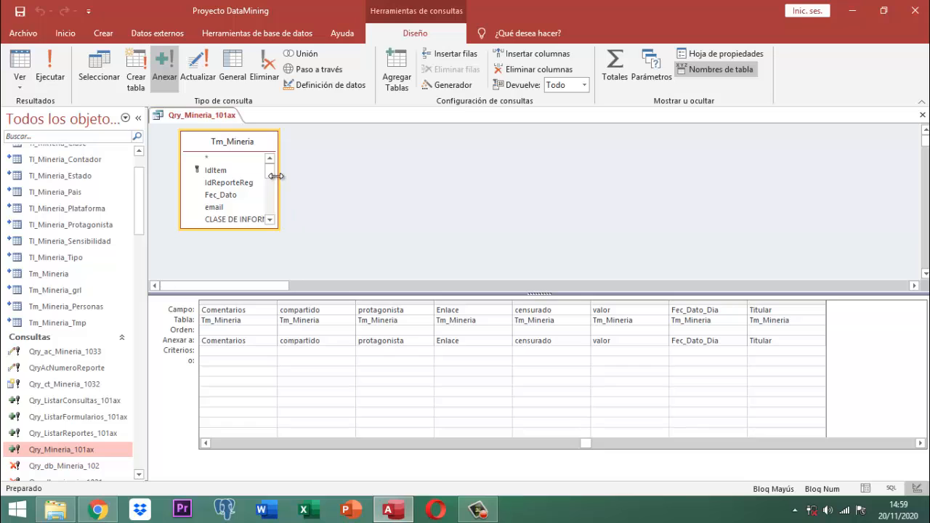
{"action": "left_click_drag", "start_coordinate": [273, 177], "coordinate": [280, 234]}
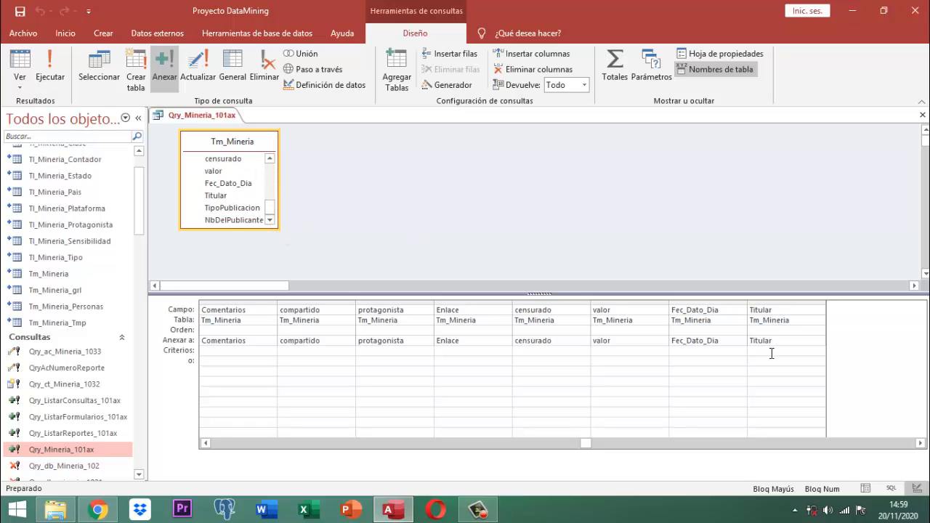
{"action": "left_click", "coordinate": [221, 208]}
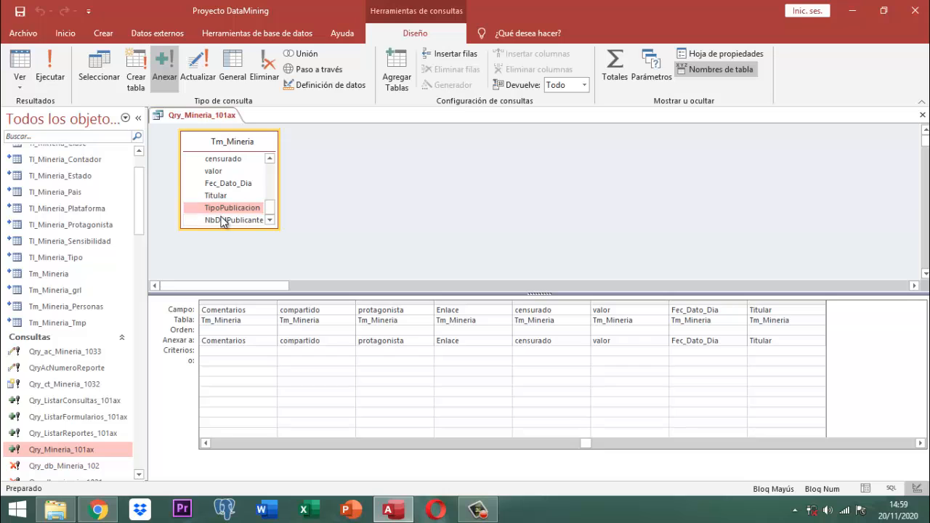
{"action": "left_click", "coordinate": [223, 216], "text": "shift"}
{"action": "left_click_drag", "start_coordinate": [223, 209], "coordinate": [822, 307]}
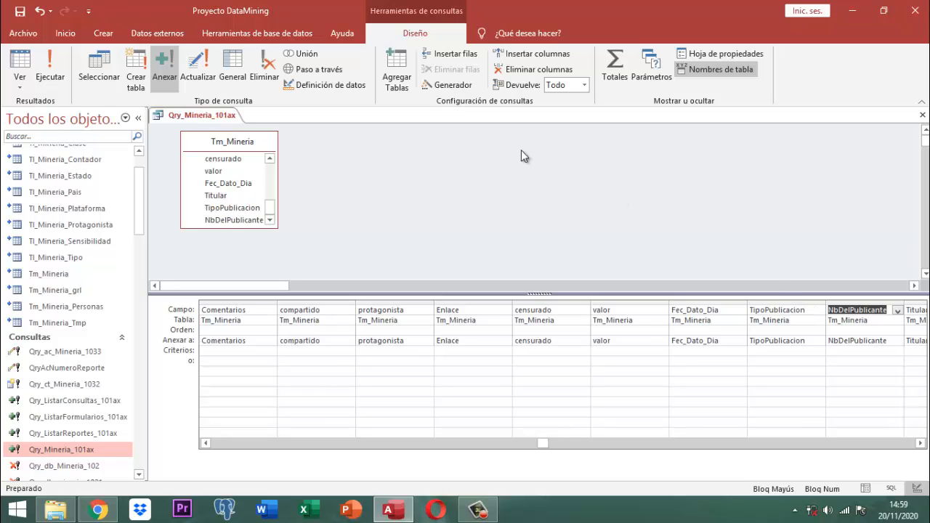
Save the Qry_Mineria_101ax design changes and close the query tab
{"action": "right_click", "coordinate": [219, 119]}
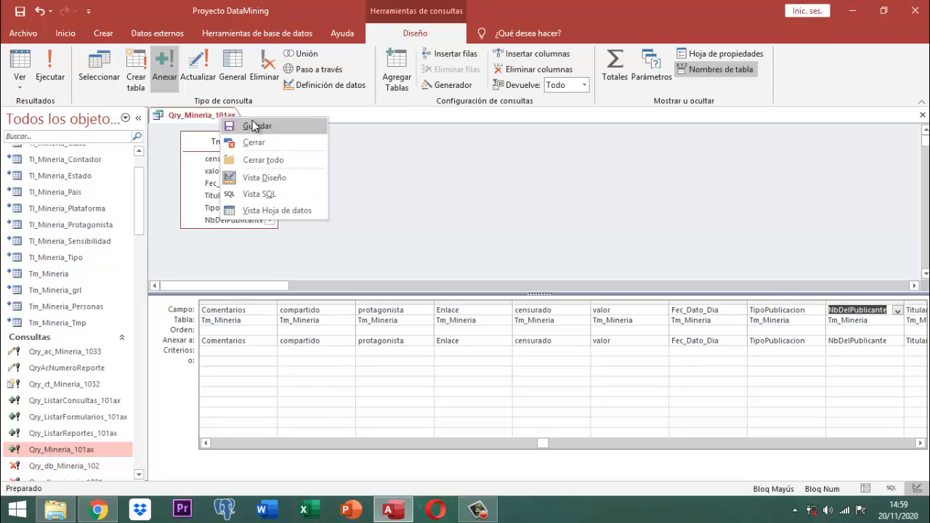
{"action": "left_click", "coordinate": [229, 125]}
{"action": "right_click", "coordinate": [218, 122]}
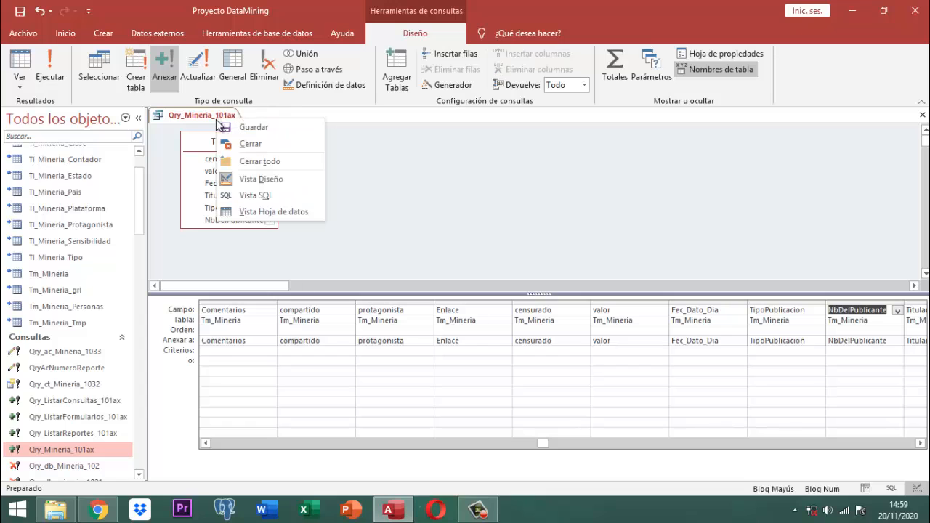
{"action": "left_click", "coordinate": [237, 144]}
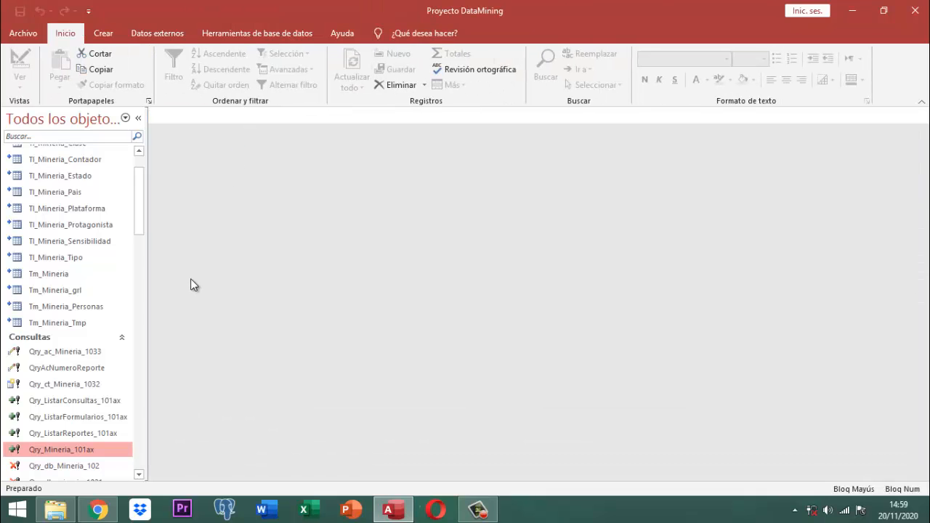
{"action": "left_click_drag", "start_coordinate": [139, 209], "coordinate": [145, 351]}
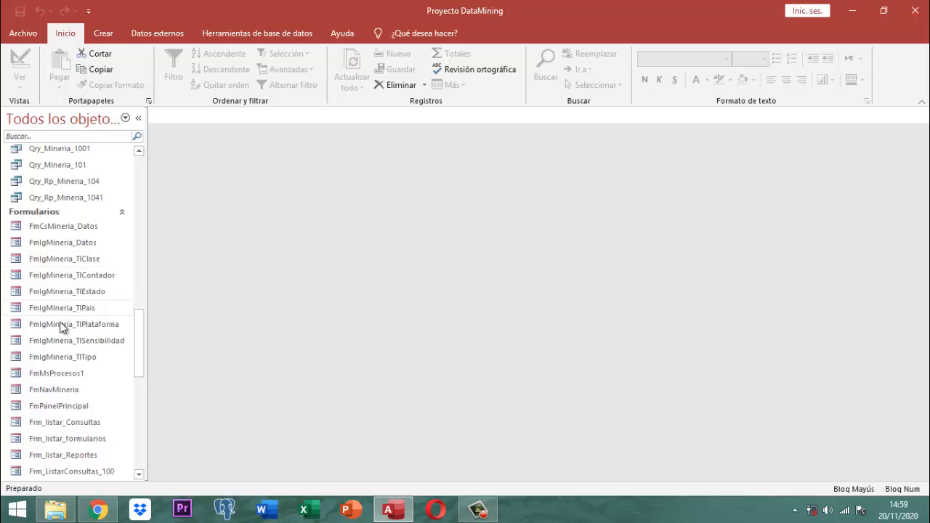
From the main panel's Otros Procesos, run 'Actualizar Tm_mineria_old a Tm_mineria_new', confirm, and exit DataMining
{"action": "double_click", "coordinate": [61, 407]}
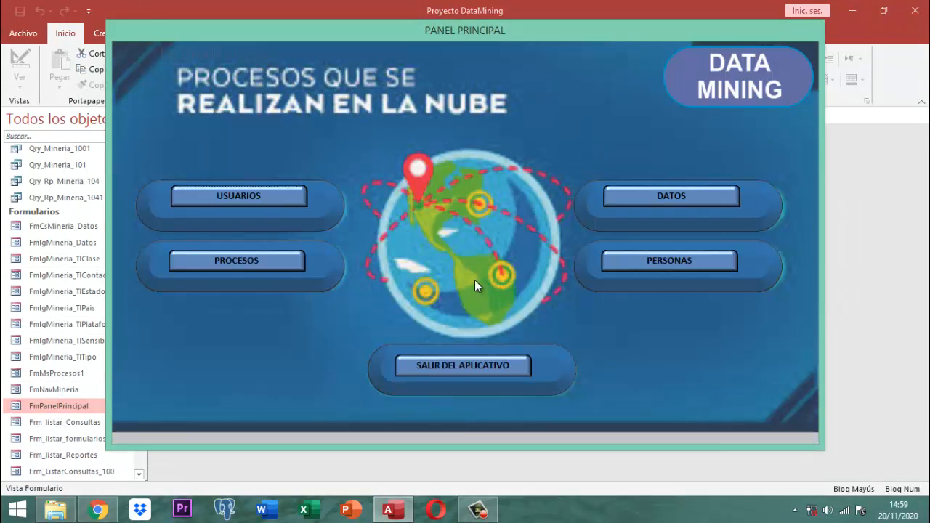
{"action": "left_click", "coordinate": [254, 260]}
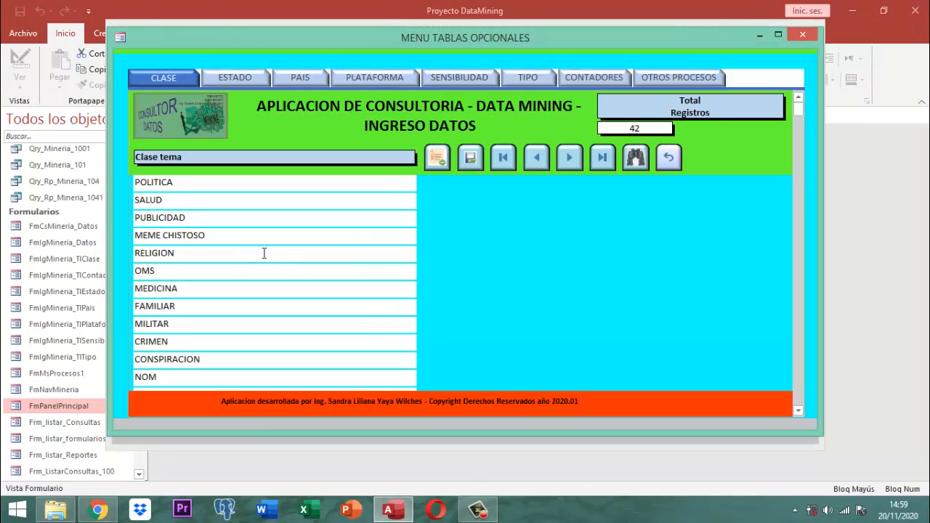
{"action": "left_click", "coordinate": [674, 77]}
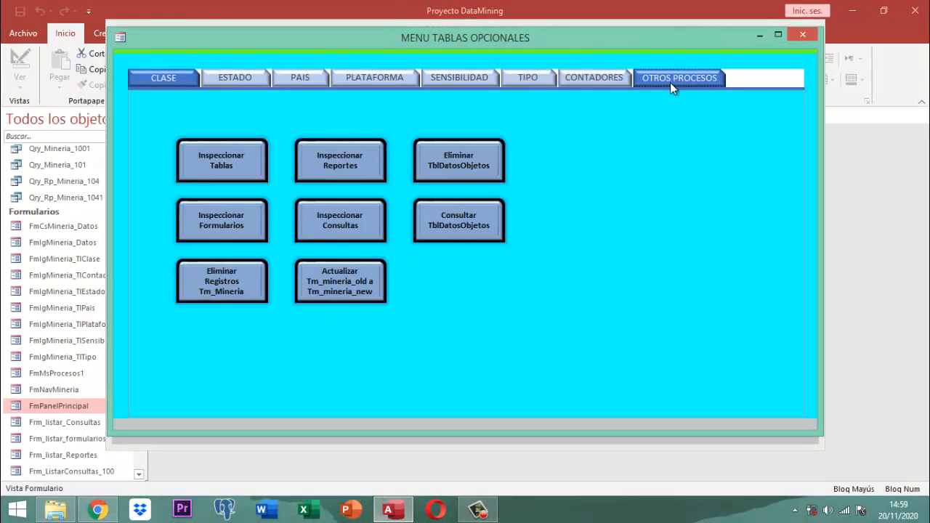
{"action": "left_click", "coordinate": [358, 292]}
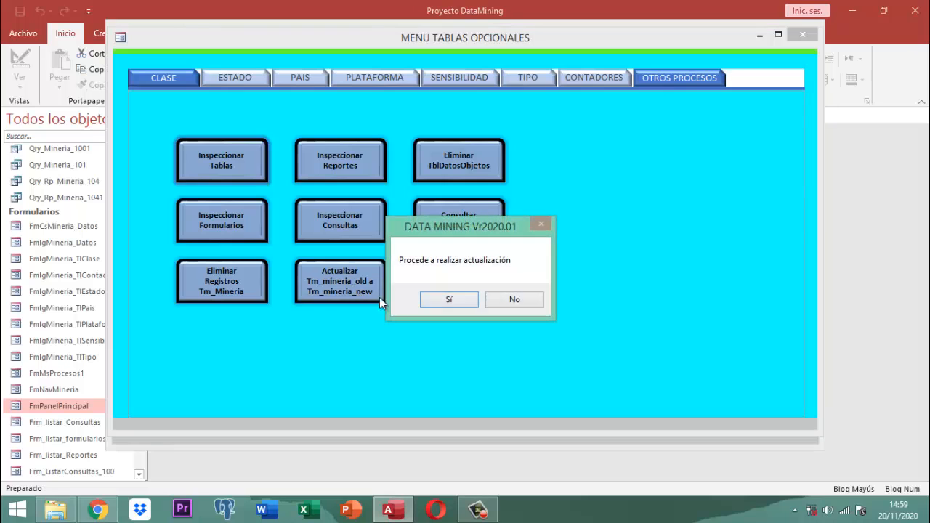
{"action": "left_click", "coordinate": [430, 301]}
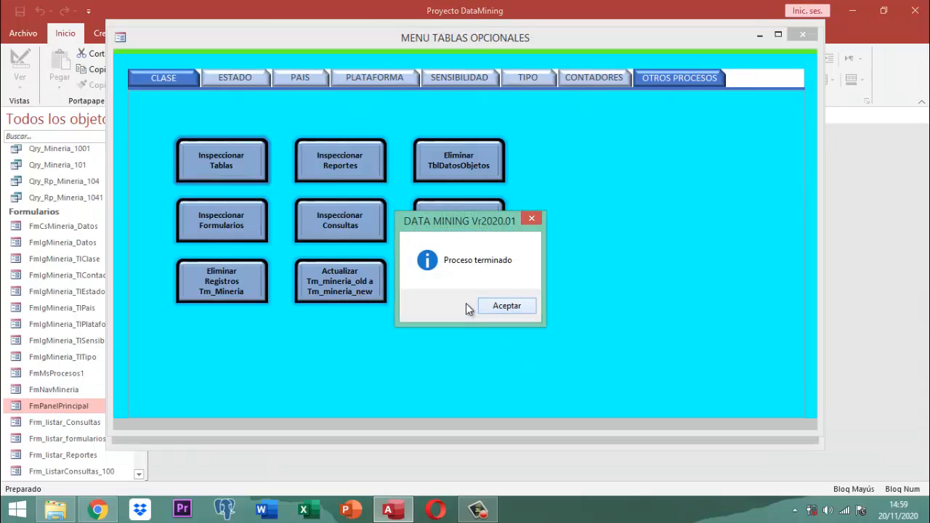
{"action": "left_click", "coordinate": [493, 307]}
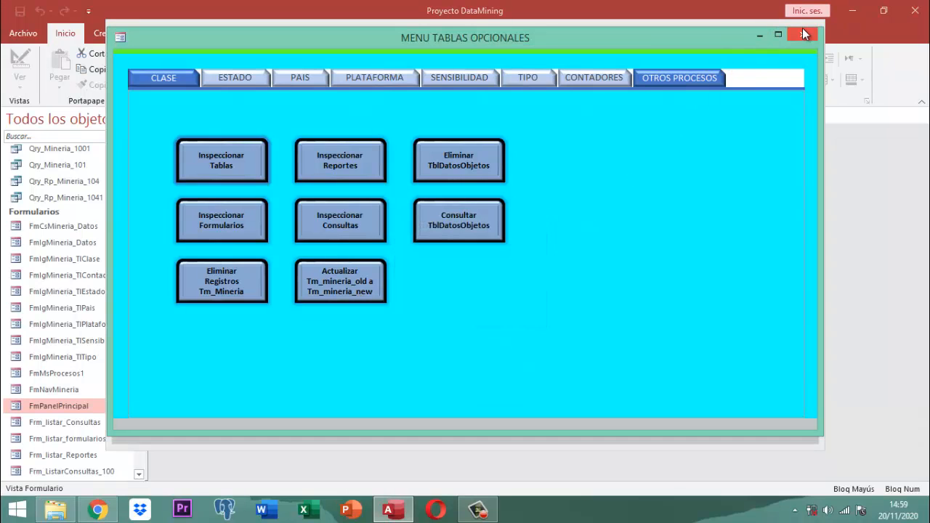
{"action": "left_click", "coordinate": [803, 37]}
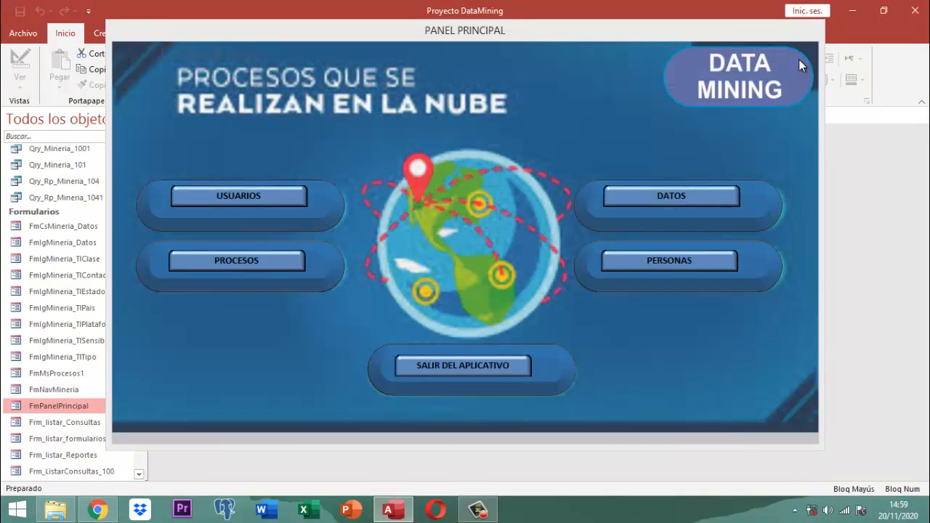
{"action": "left_click", "coordinate": [454, 365]}
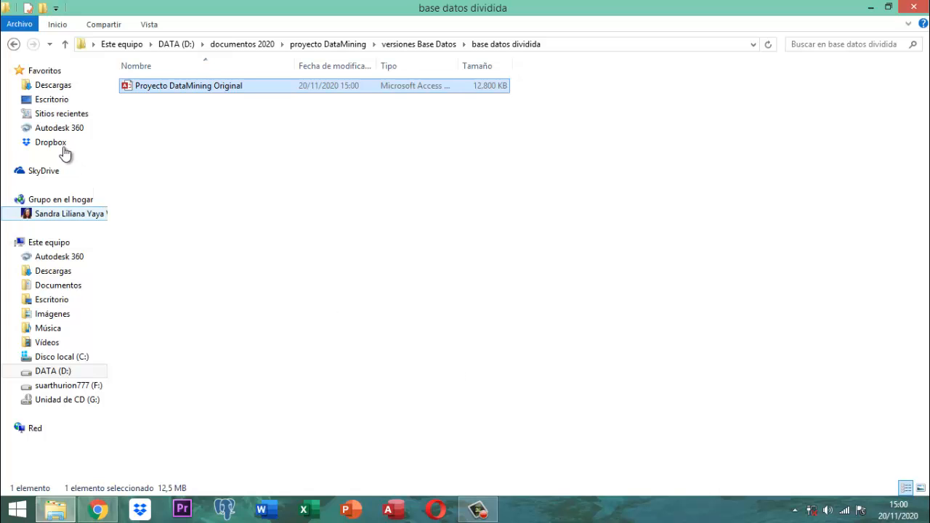
Open Proyecto DataMining from the versiones Base Datos folder
{"action": "left_click", "coordinate": [65, 45]}
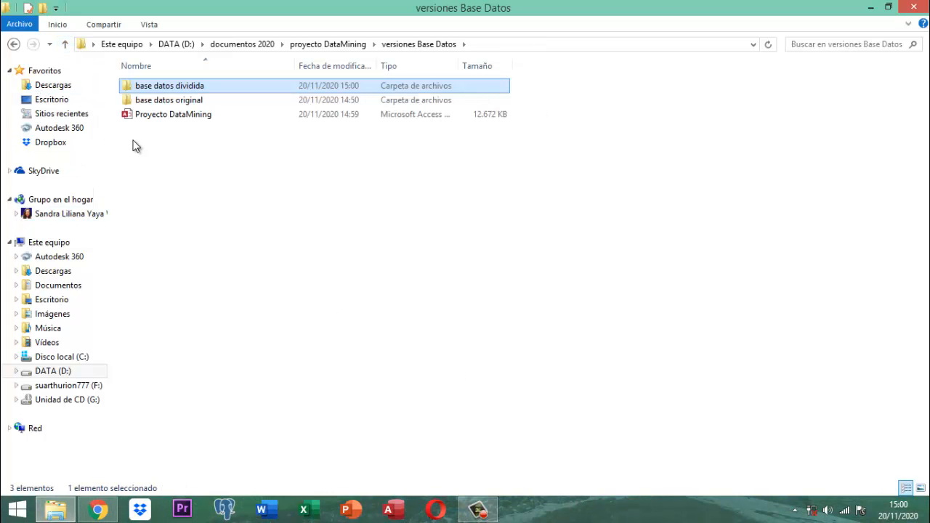
{"action": "double_click", "coordinate": [175, 115]}
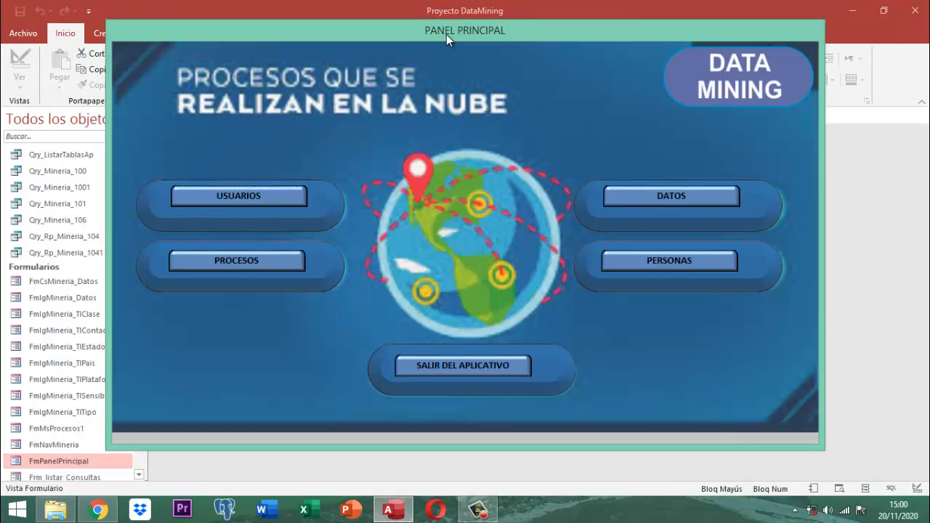
Close the Panel Principal form and open the Tm_Mineria table
{"action": "right_click", "coordinate": [446, 35]}
{"action": "left_click", "coordinate": [469, 61]}
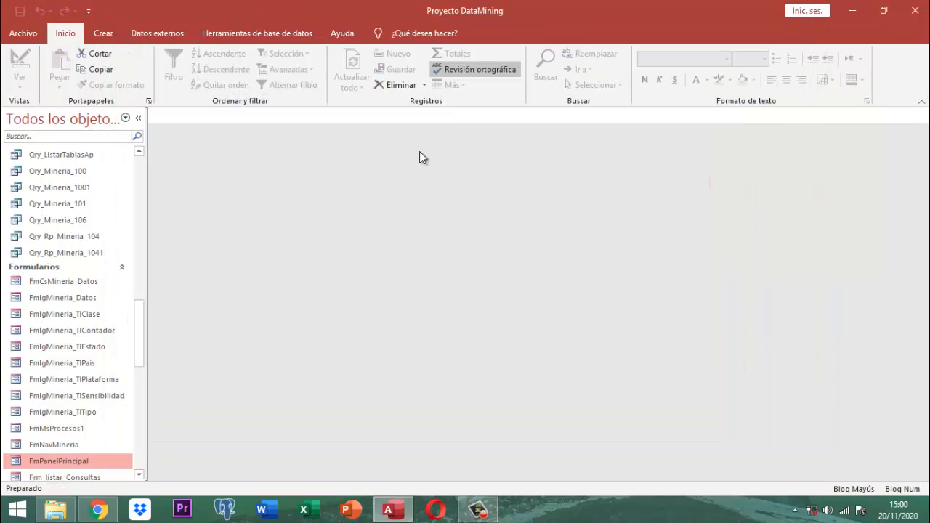
{"action": "left_click_drag", "start_coordinate": [142, 318], "coordinate": [146, 150]}
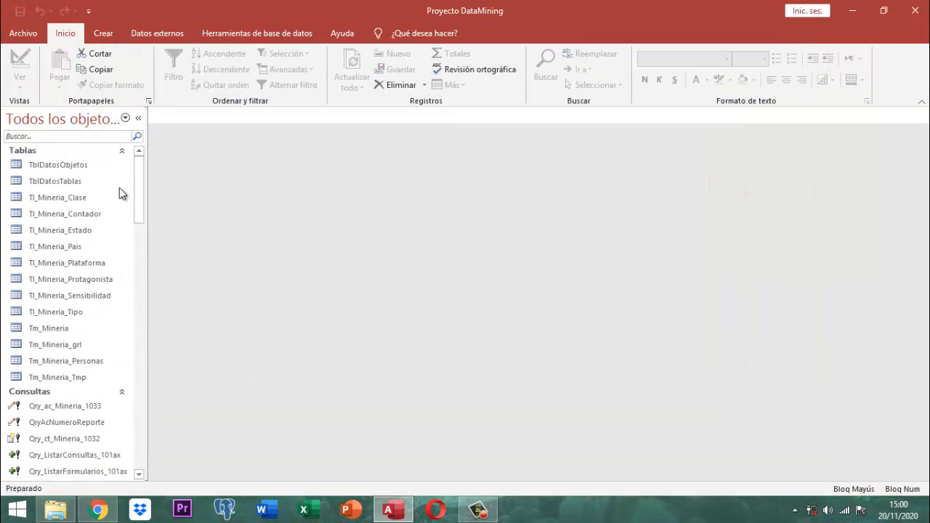
{"action": "left_click", "coordinate": [62, 333]}
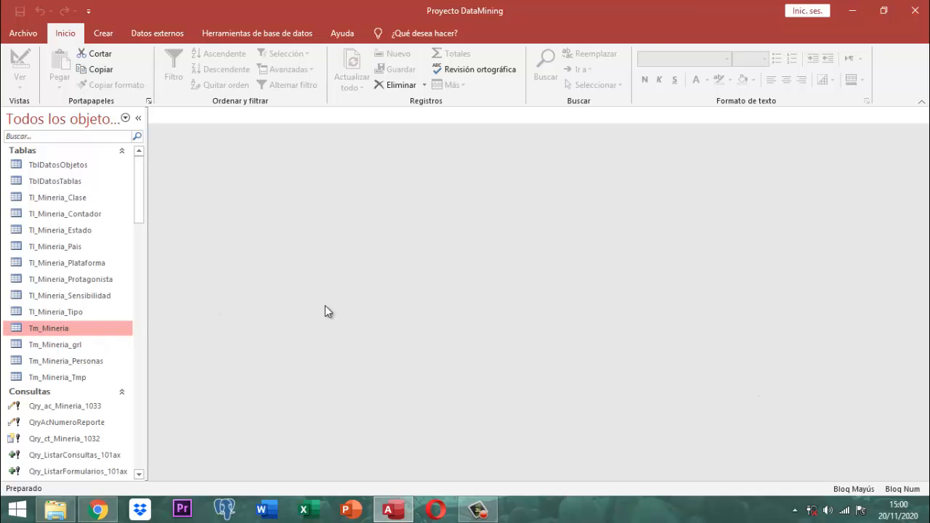
{"action": "double_click", "coordinate": [49, 327]}
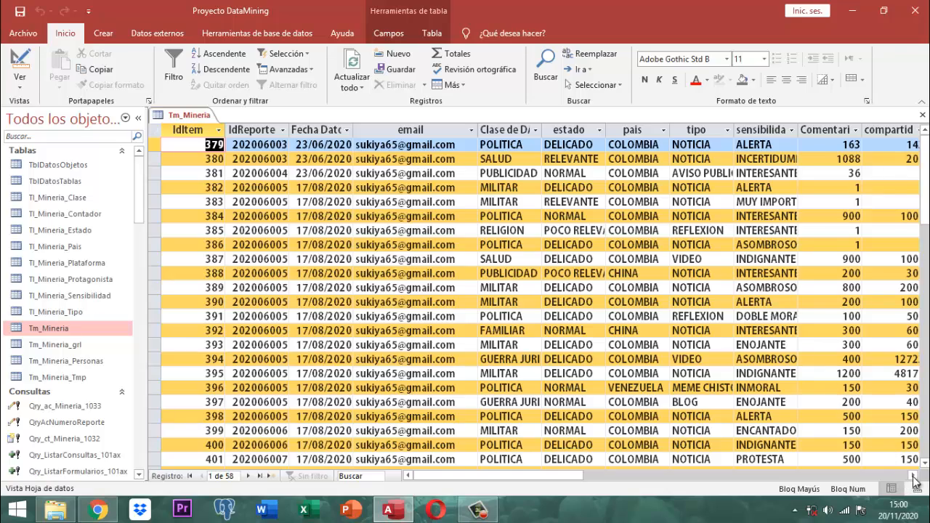
Scroll Tm_Mineria to its last columns and newest records to check TipoPublic and publisher data
{"action": "left_click", "coordinate": [914, 476]}
{"action": "left_click", "coordinate": [914, 476]}
{"action": "left_click", "coordinate": [914, 477]}
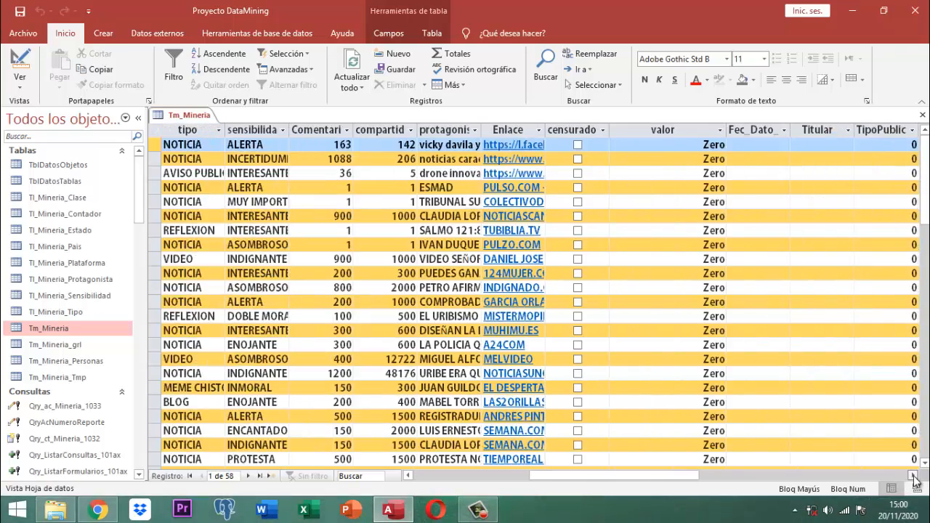
{"action": "left_click", "coordinate": [913, 476]}
{"action": "left_click", "coordinate": [914, 476]}
{"action": "left_click", "coordinate": [913, 476]}
{"action": "left_click", "coordinate": [914, 476]}
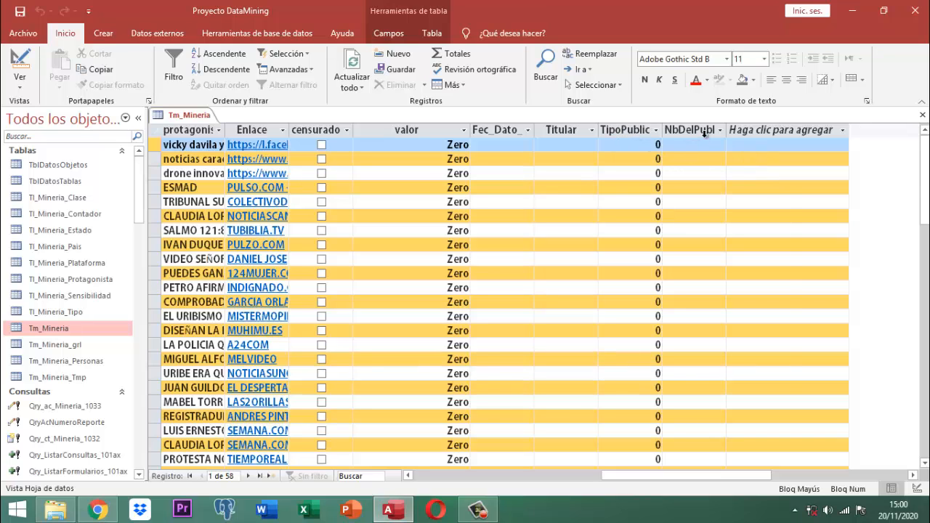
{"action": "scroll", "coordinate": [730, 171], "scroll_direction": "down", "scroll_amount": 13}
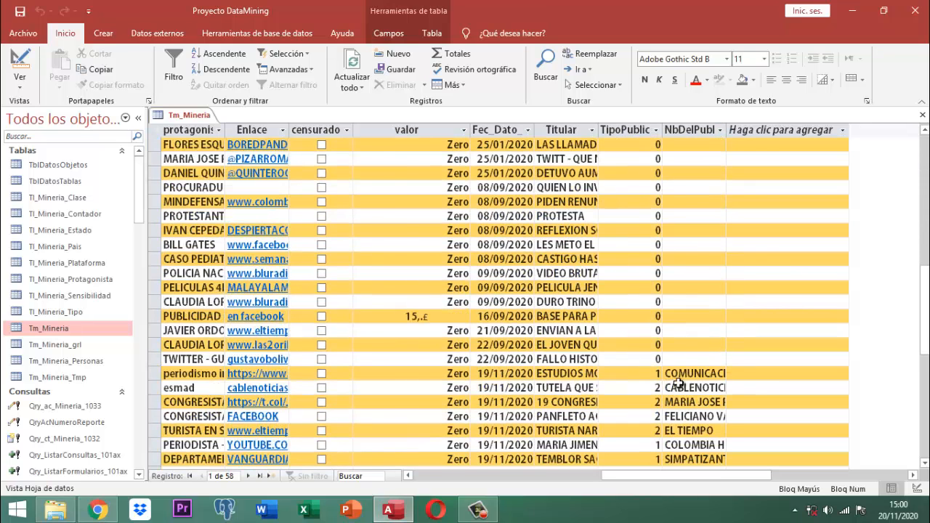
{"action": "scroll", "coordinate": [735, 370], "scroll_direction": "down", "scroll_amount": 4}
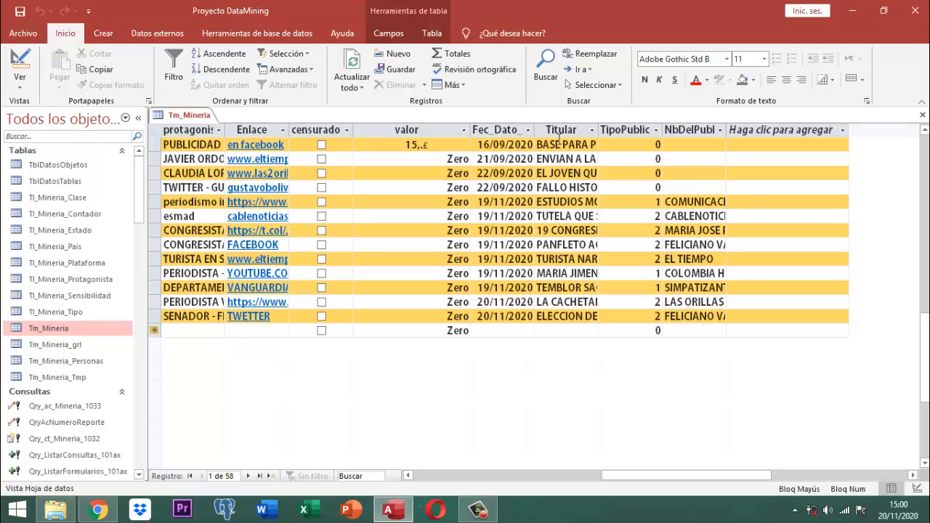
{"action": "right_click", "coordinate": [200, 117]}
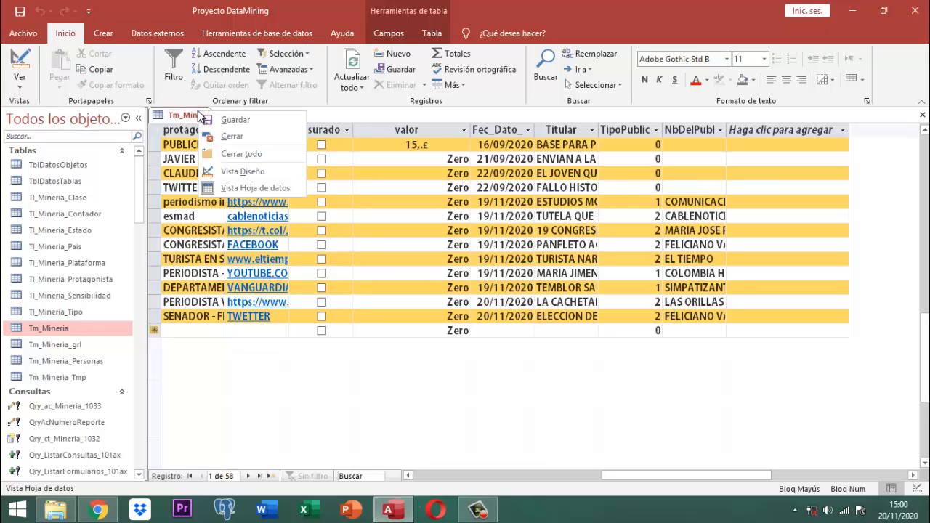
Close the Tm_Mineria datasheet
{"action": "left_click", "coordinate": [237, 138]}
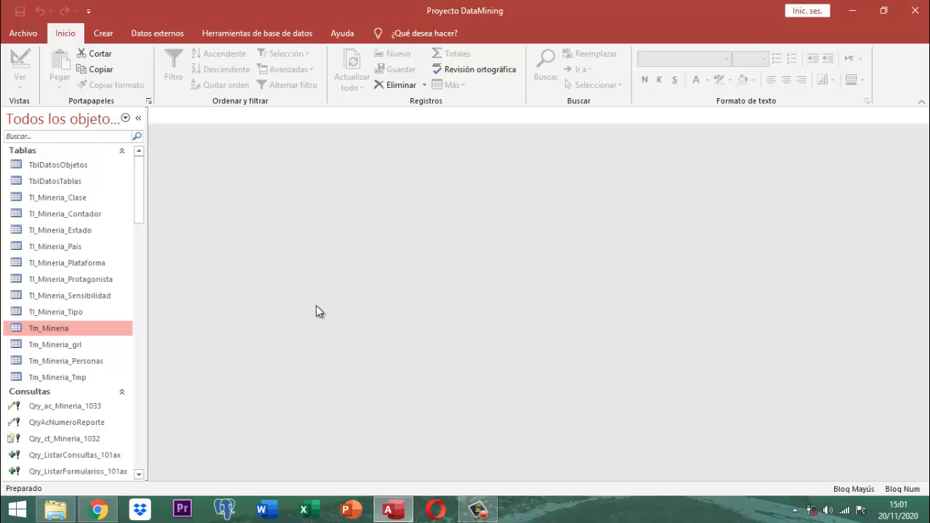
Close Access and the versiones Base Datos Explorer window
{"action": "left_click", "coordinate": [915, 10]}
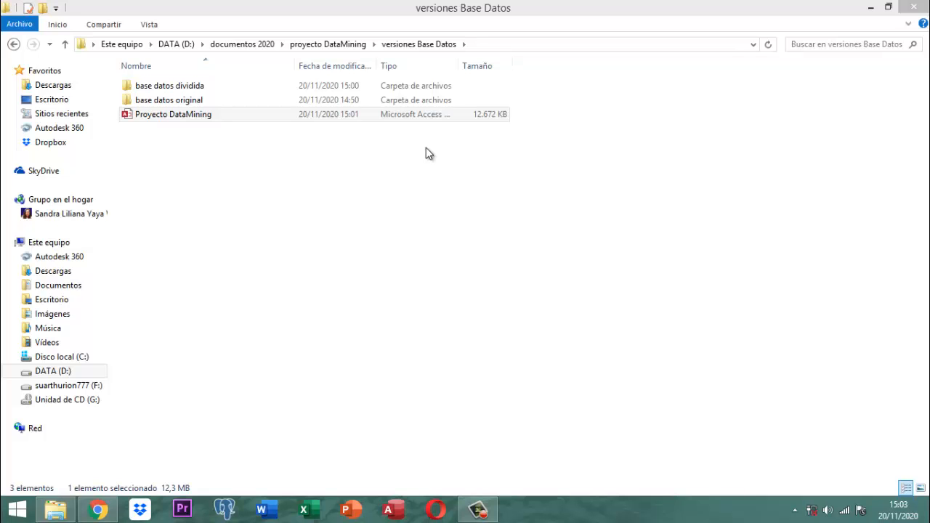
{"action": "left_click", "coordinate": [913, 9]}
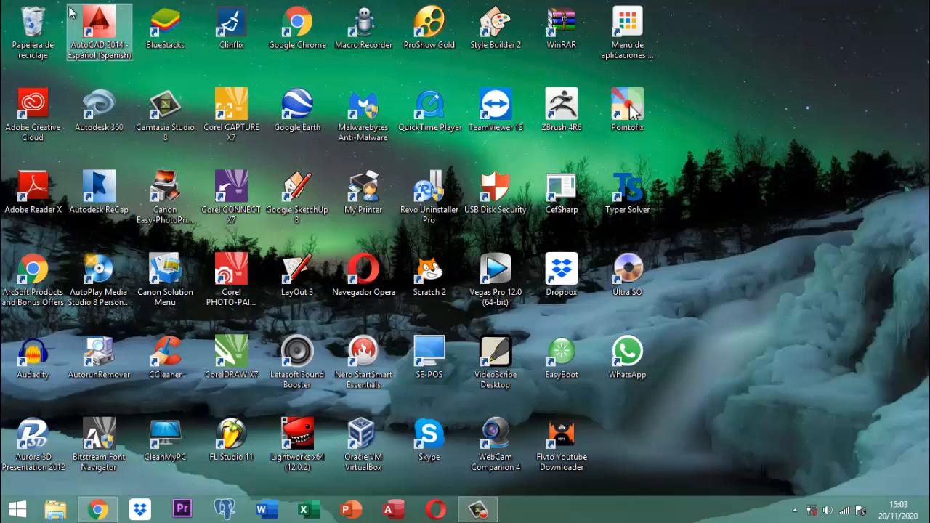
Empty the Papelera de reciclaje, confirming with Sí, and dismiss the Malwarebytes outdated-database notice
{"action": "right_click", "coordinate": [32, 19]}
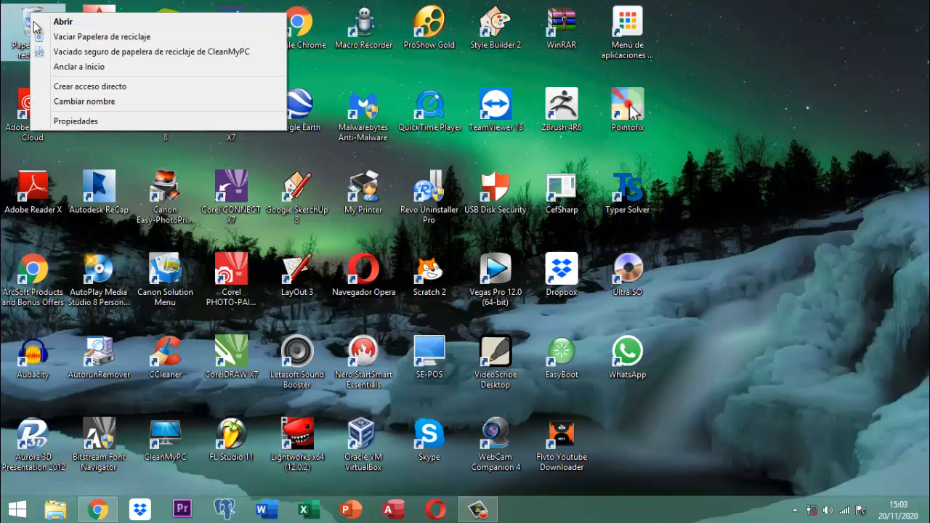
{"action": "left_click", "coordinate": [82, 37]}
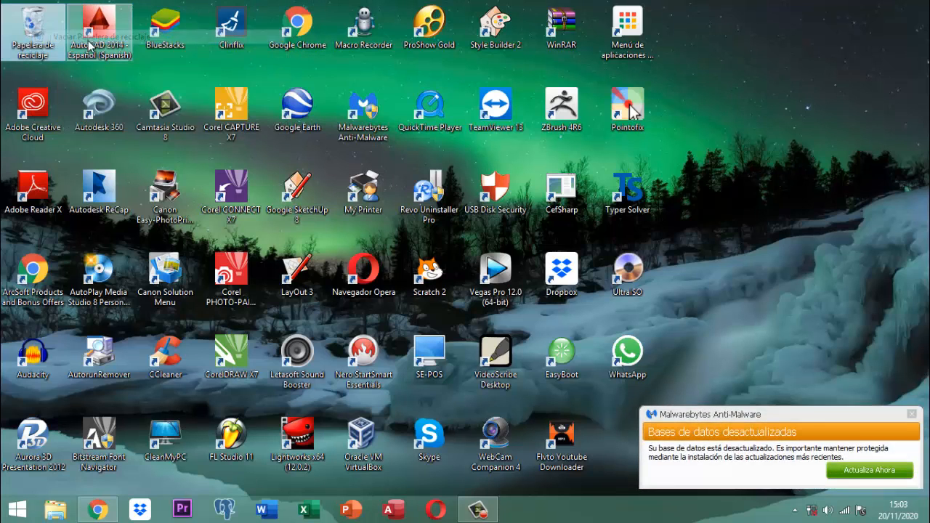
{"action": "left_click", "coordinate": [517, 310]}
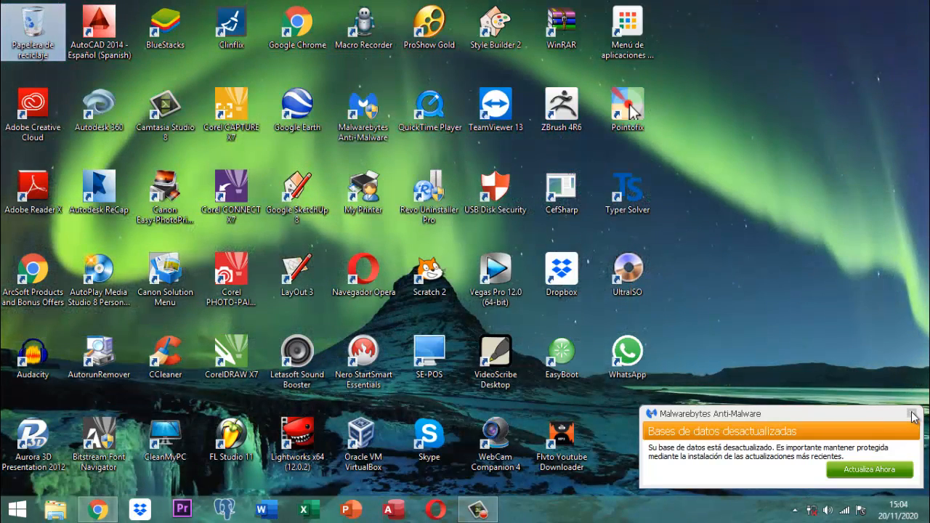
{"action": "left_click", "coordinate": [911, 414]}
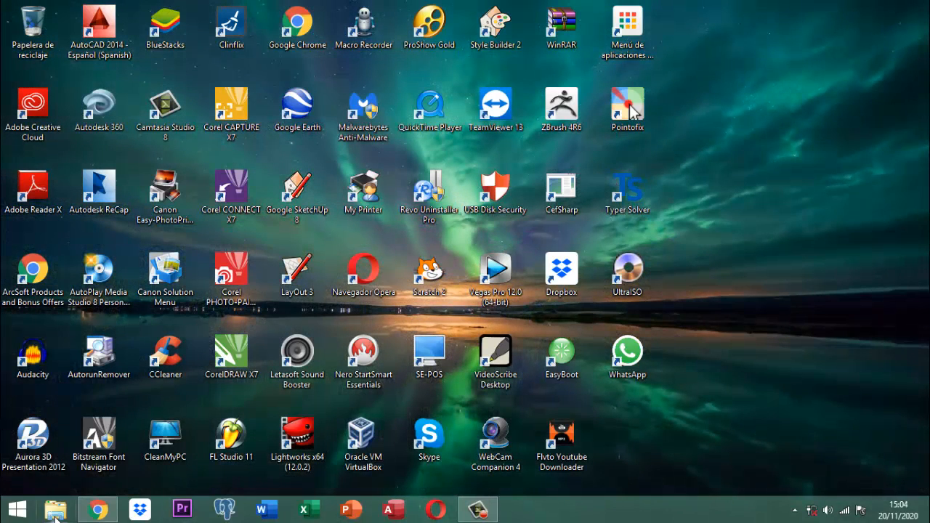
{"action": "left_click", "coordinate": [56, 516]}
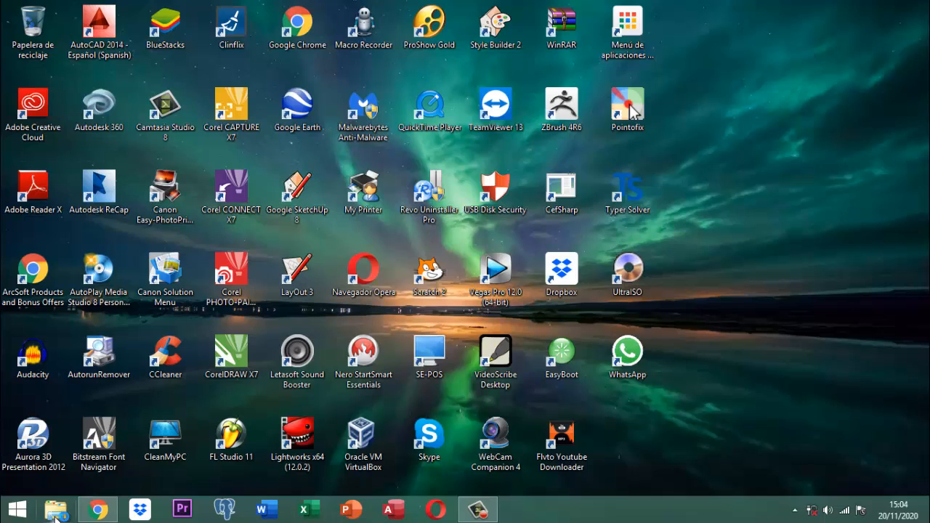